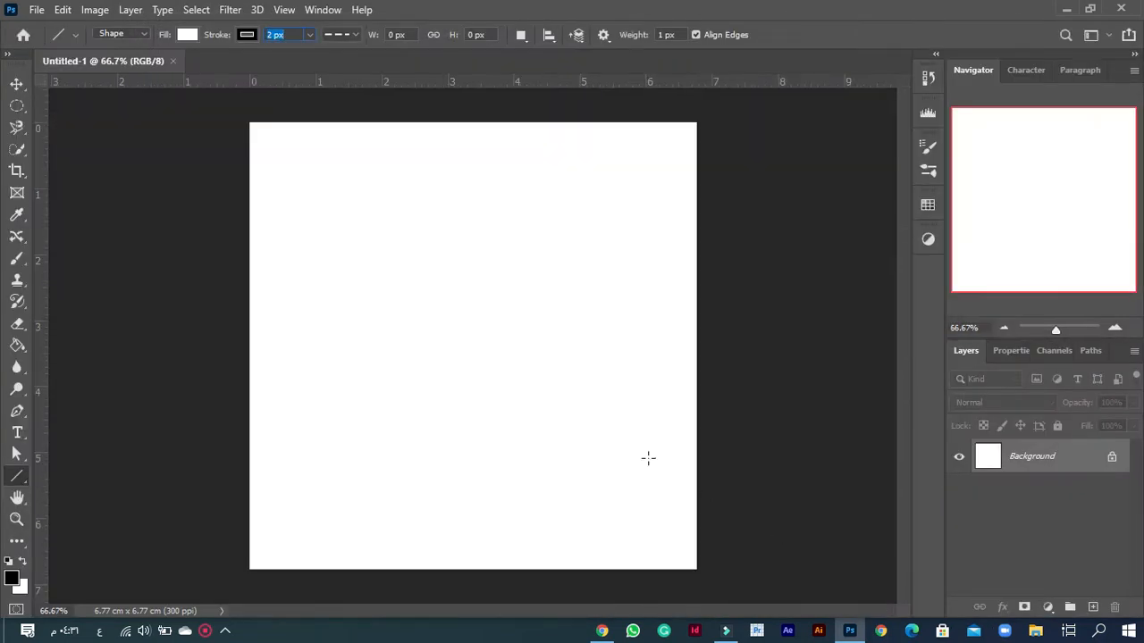
Set up the Line tool in Shape mode with no fill, keeping the black 2 px stroke, and a solid line style.
click(18, 479)
click(187, 36)
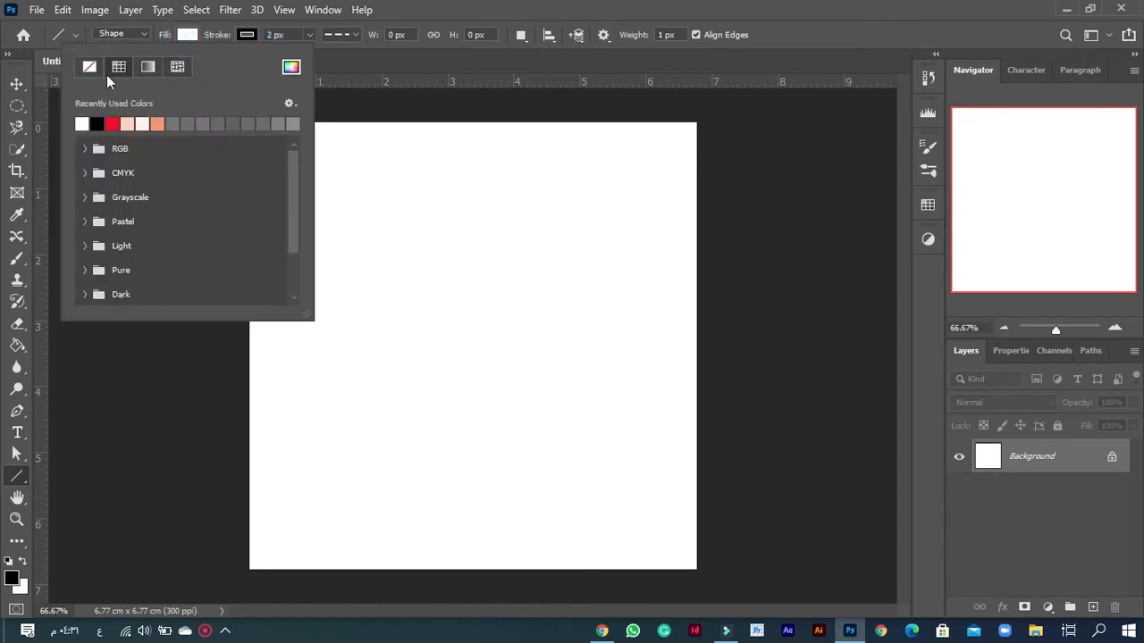
click(247, 35)
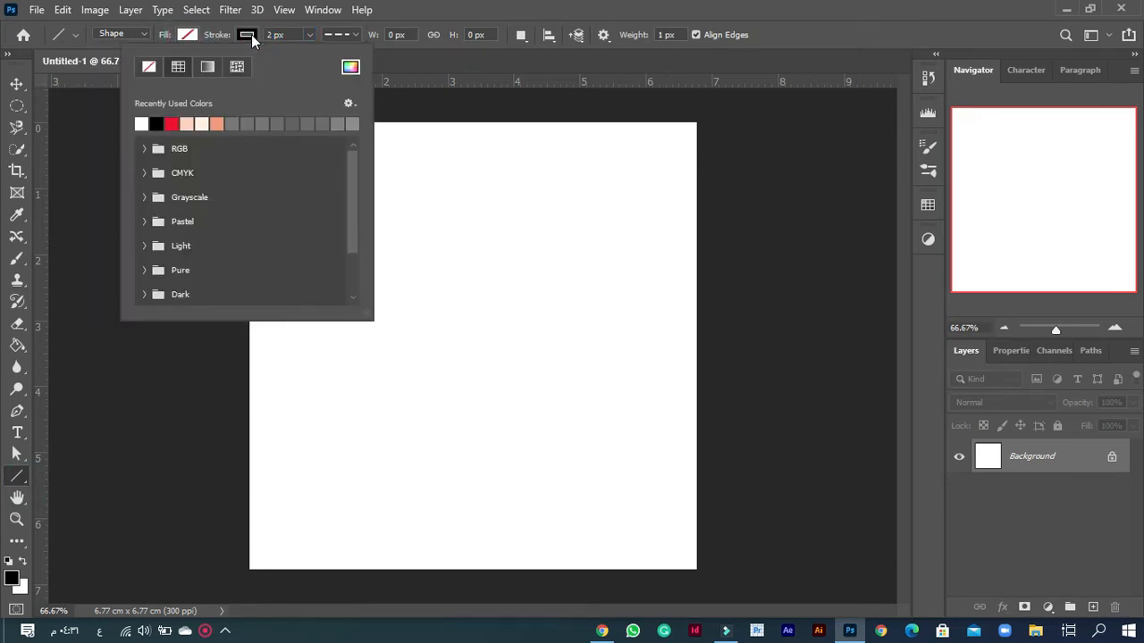
click(249, 34)
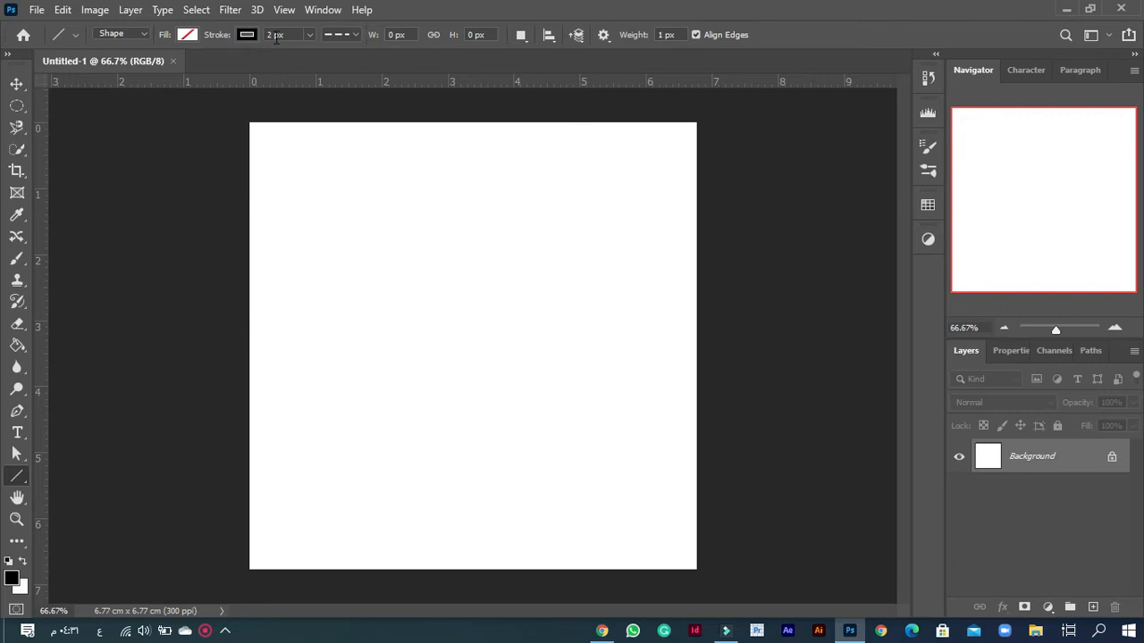
click(355, 34)
click(324, 87)
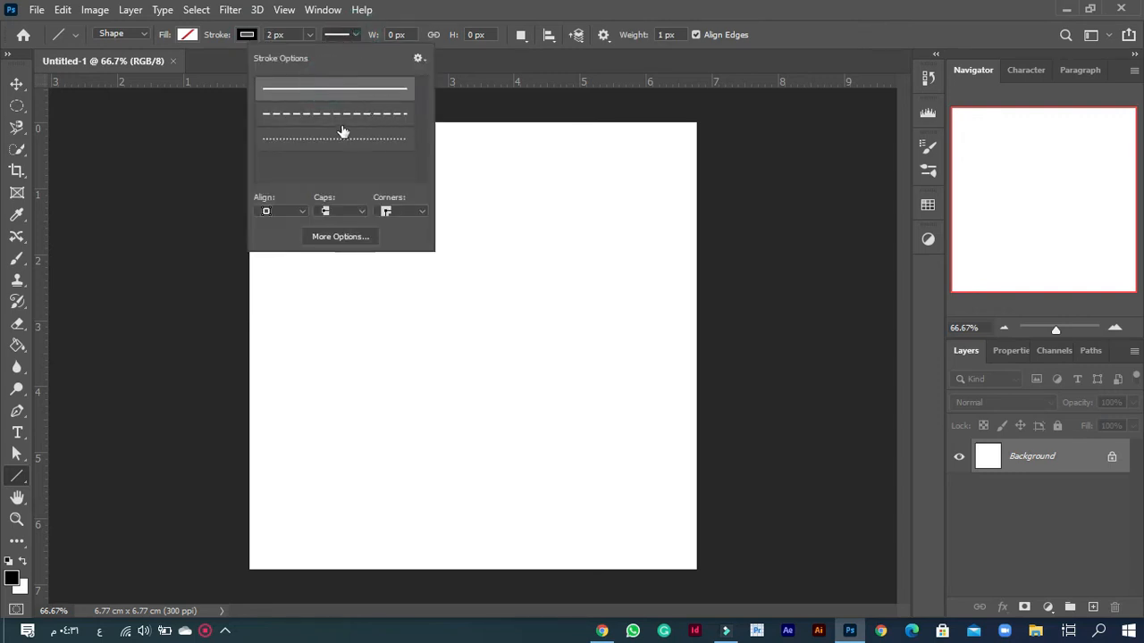
click(212, 63)
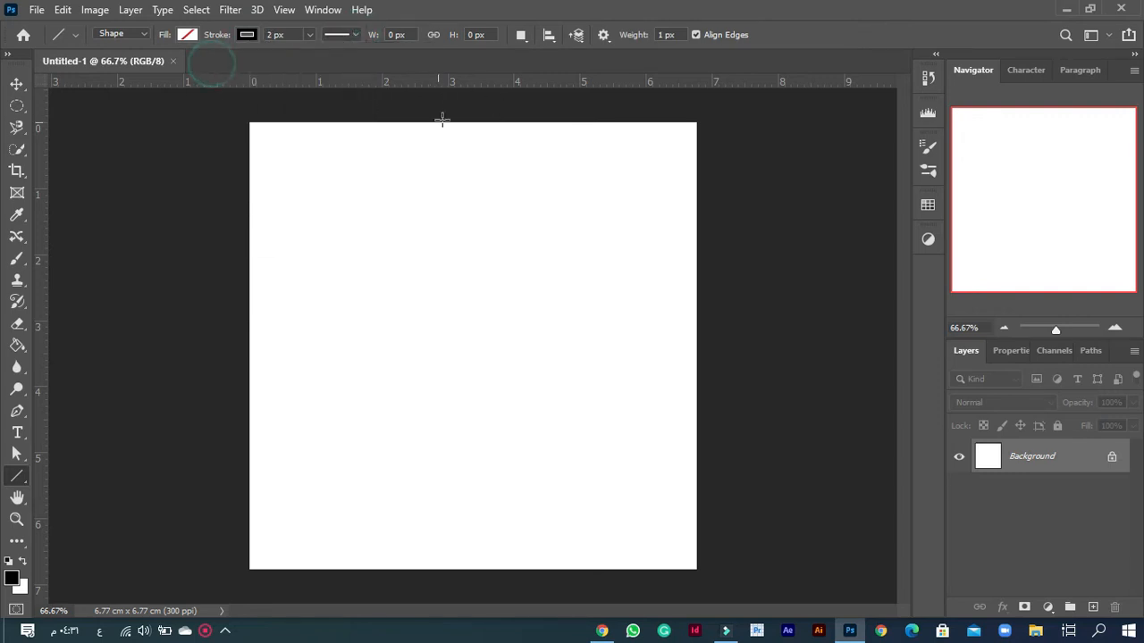
Draw a full-height vertical line along a guide at the canvas centre, and clear the canvas guides.
mouse_move(40, 217)
mouse_down()
mouse_move(495, 273)
mouse_move(470, 268)
mouse_up()
drag(473, 124, 463, 569)
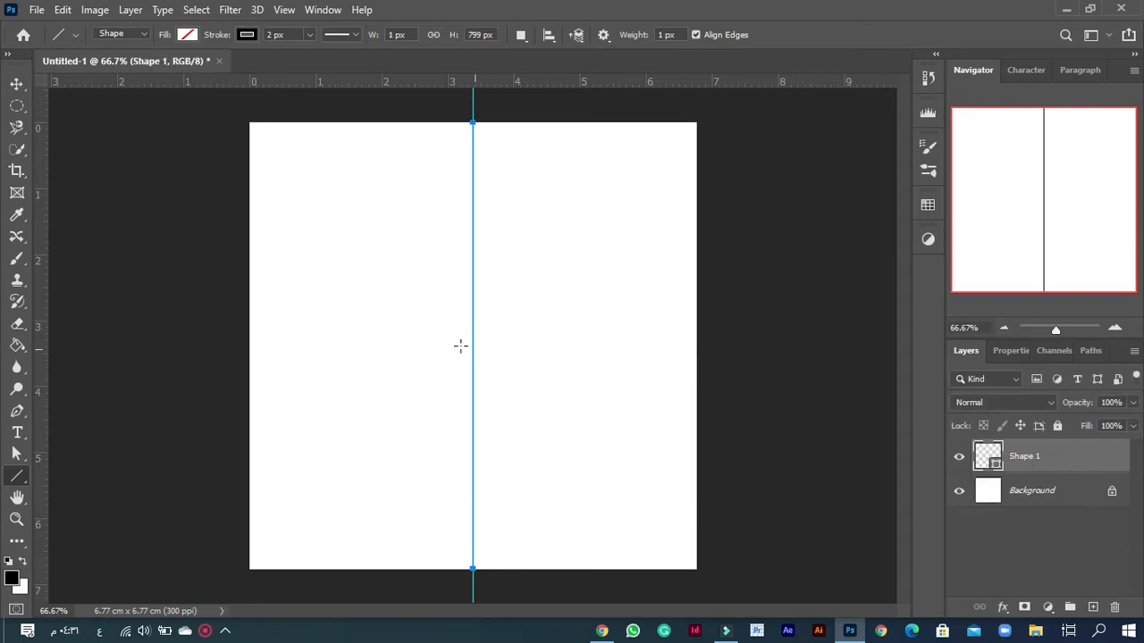
click(283, 10)
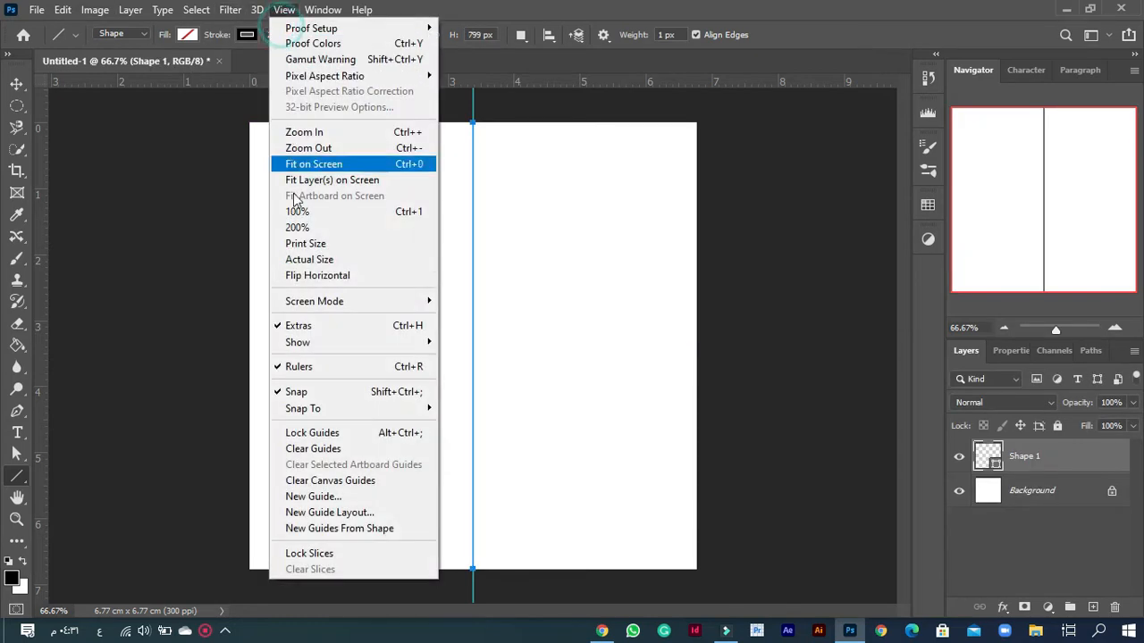
click(341, 481)
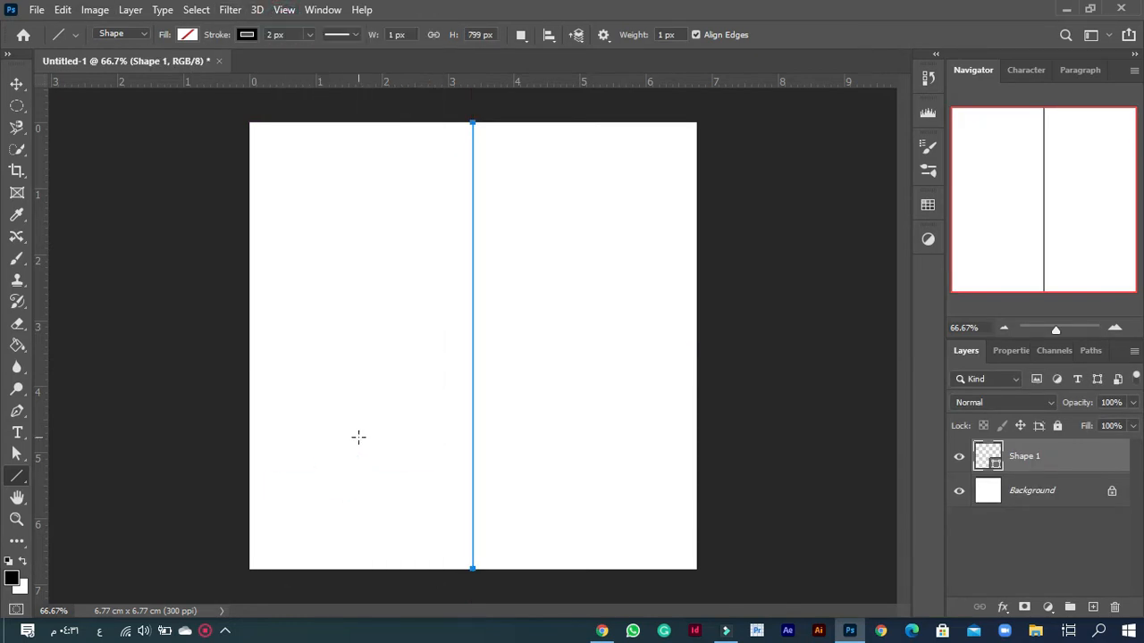
Duplicate the vertical line 12 times at even spacing across the right half of the canvas.
click(17, 83)
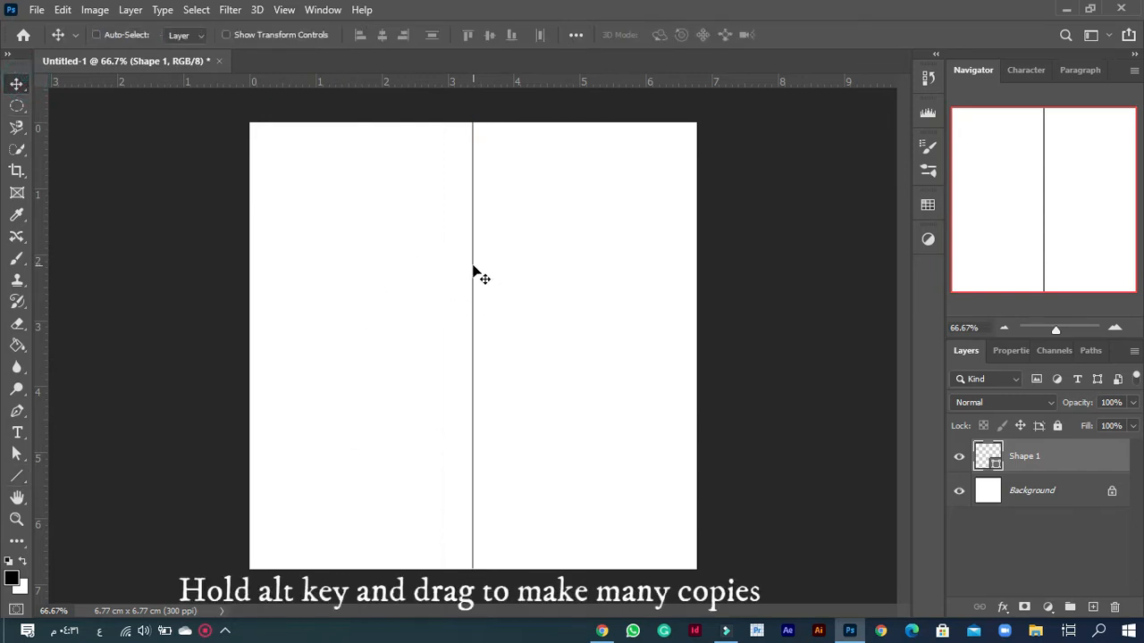
drag(473, 267, 541, 291)
drag(543, 291, 685, 332)
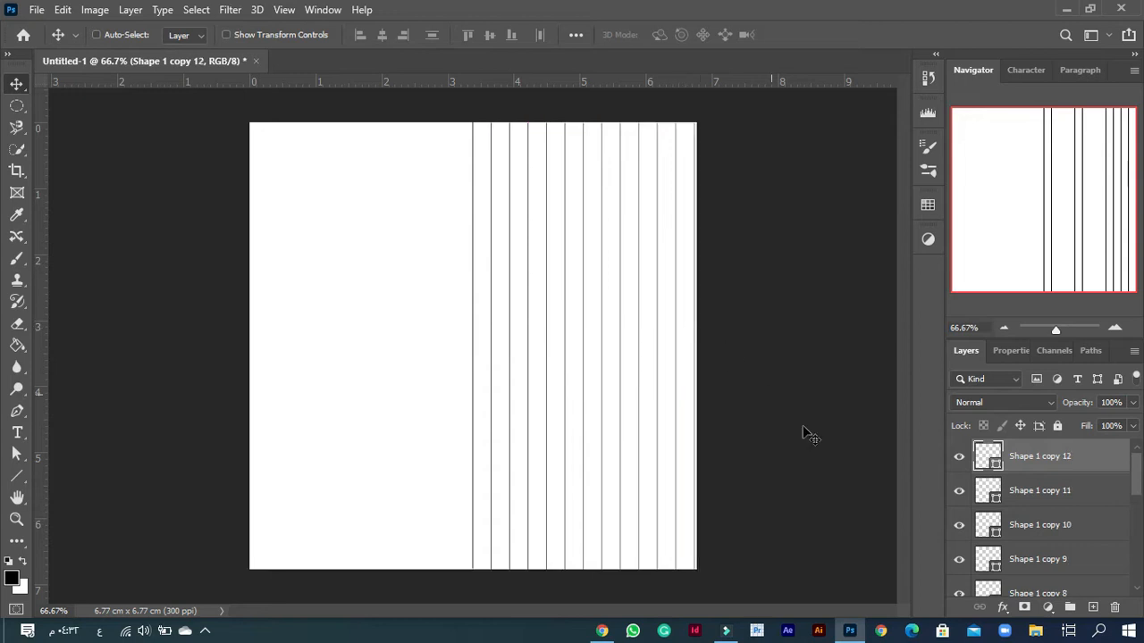
Group all the line layers, from Shape 1 through Shape 1 copy 12.
click(1080, 454)
scroll(1076, 523, down, 5)
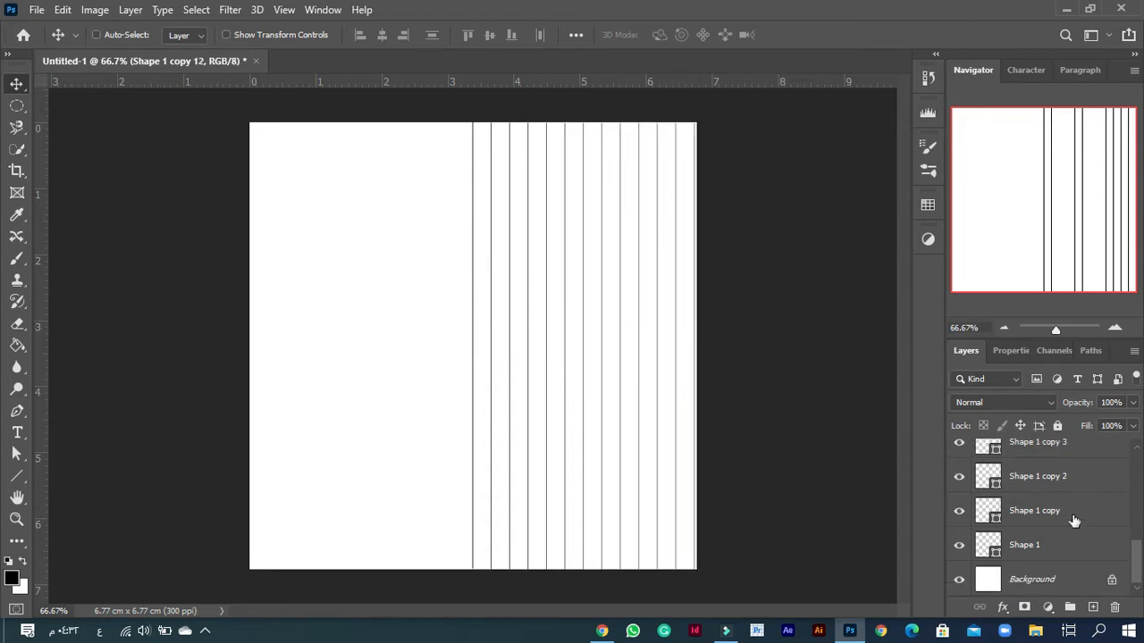
shift+click(1037, 545)
key(ctrl+g)
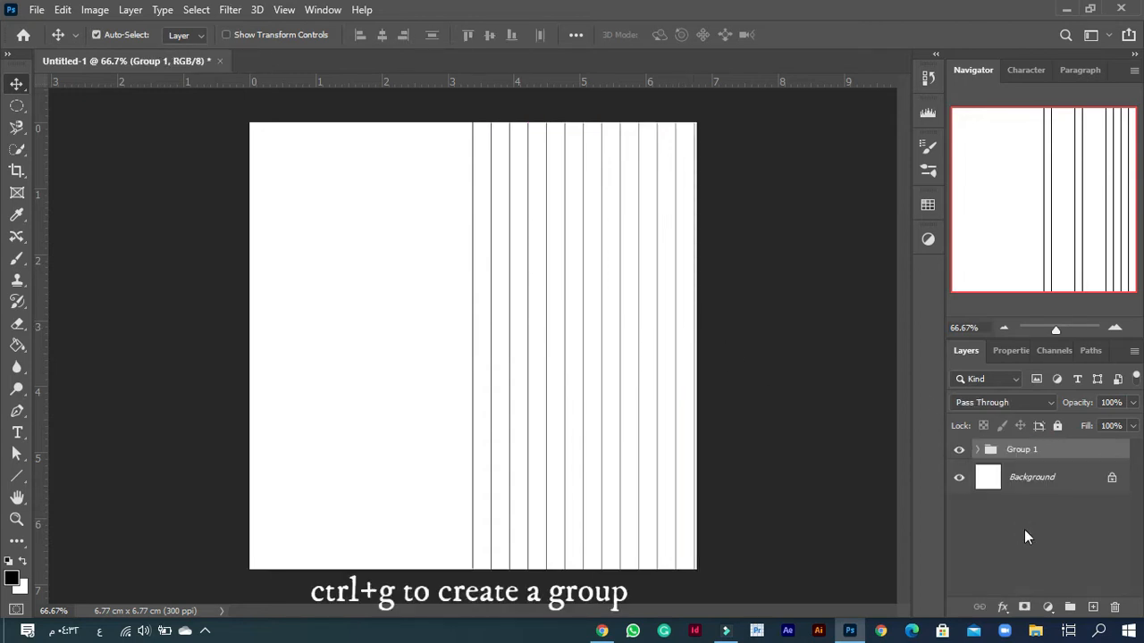
Cover the canvas's left half with a duplicate of the line group, and group both line groups together.
click(1035, 456)
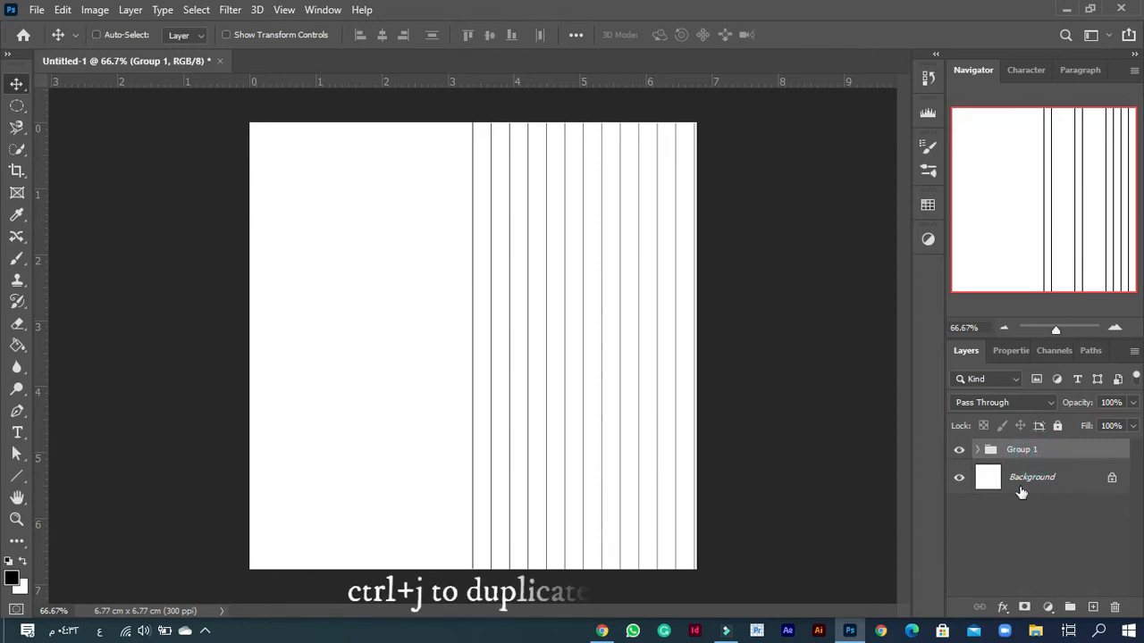
key(ctrl+j)
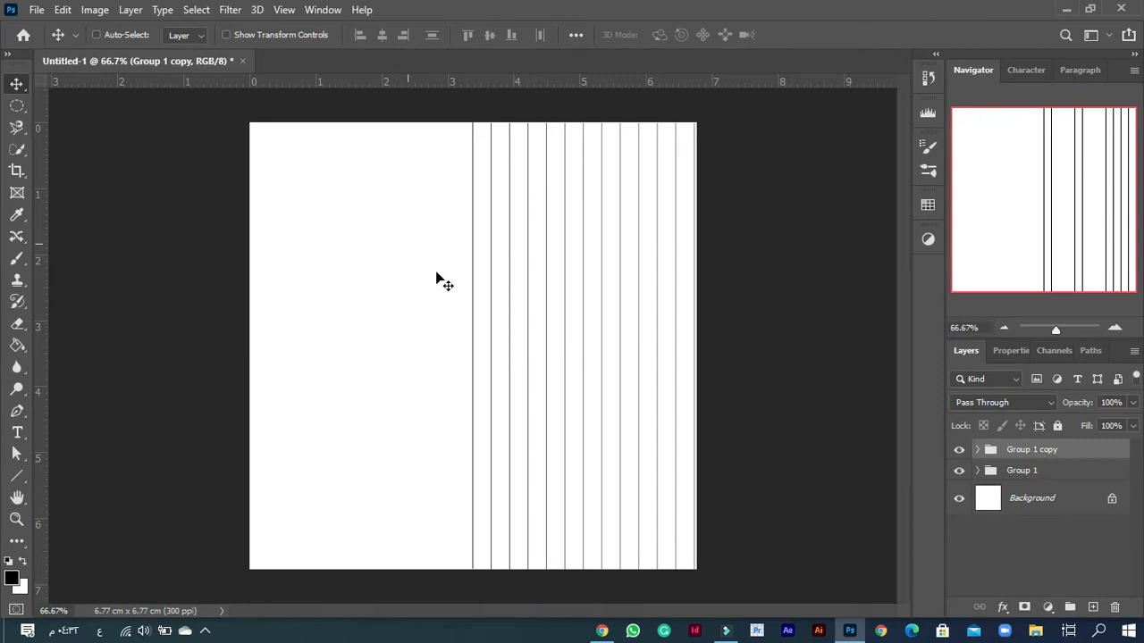
drag(504, 312, 285, 293)
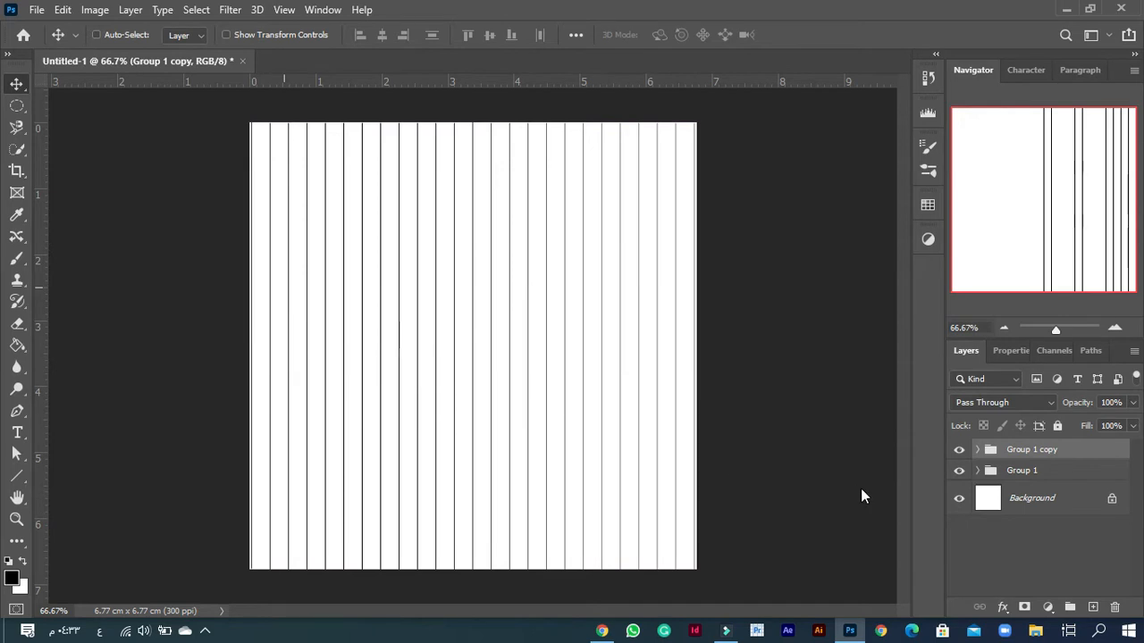
ctrl+click(1055, 471)
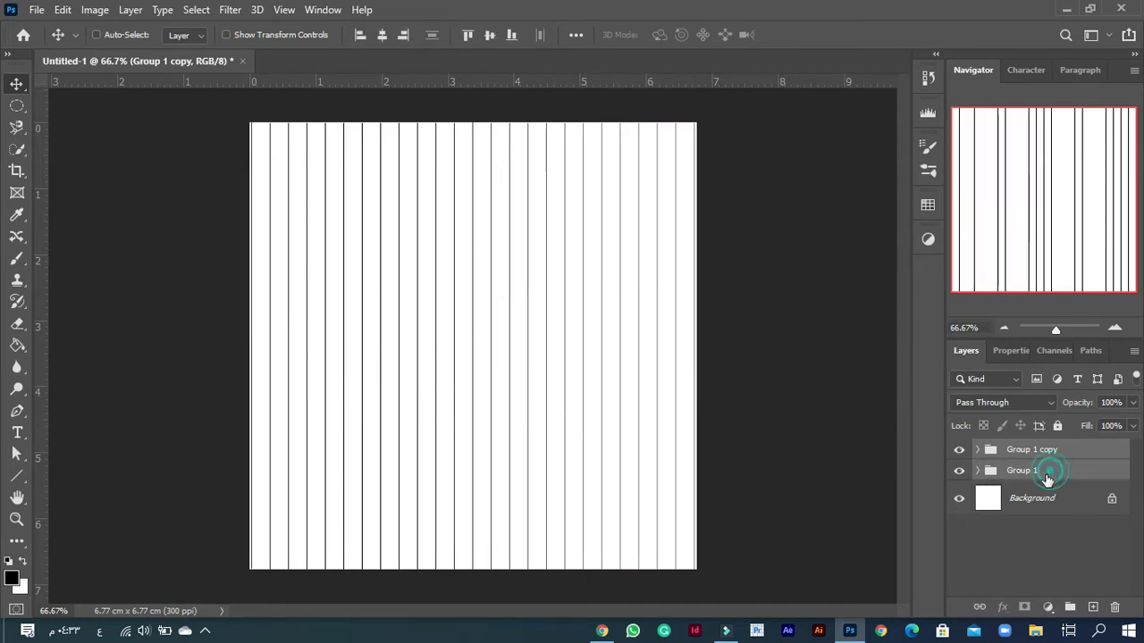
key(ctrl+g)
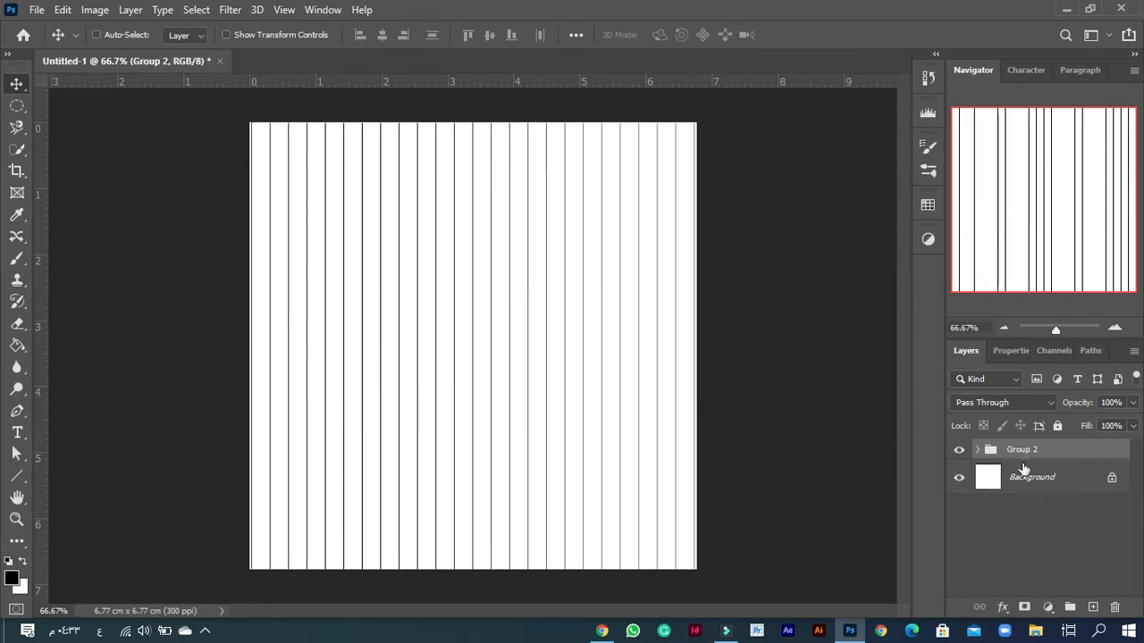
Duplicate the combined group of vertical lines and rotate the copy a quarter turn to form a grid.
key(ctrl+j)
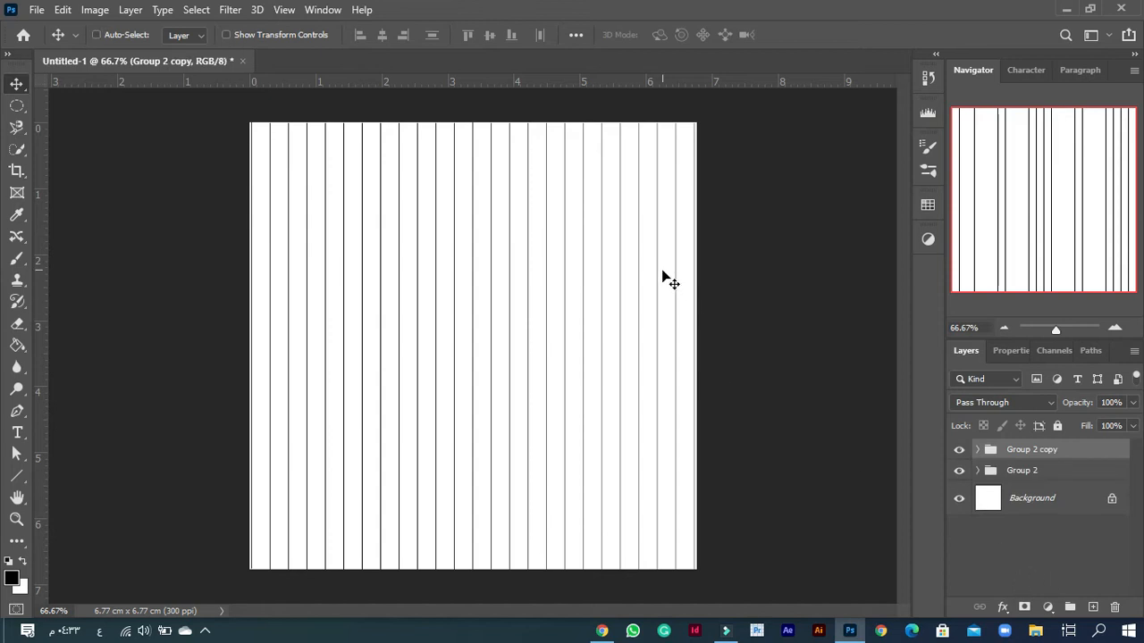
key(ctrl+t)
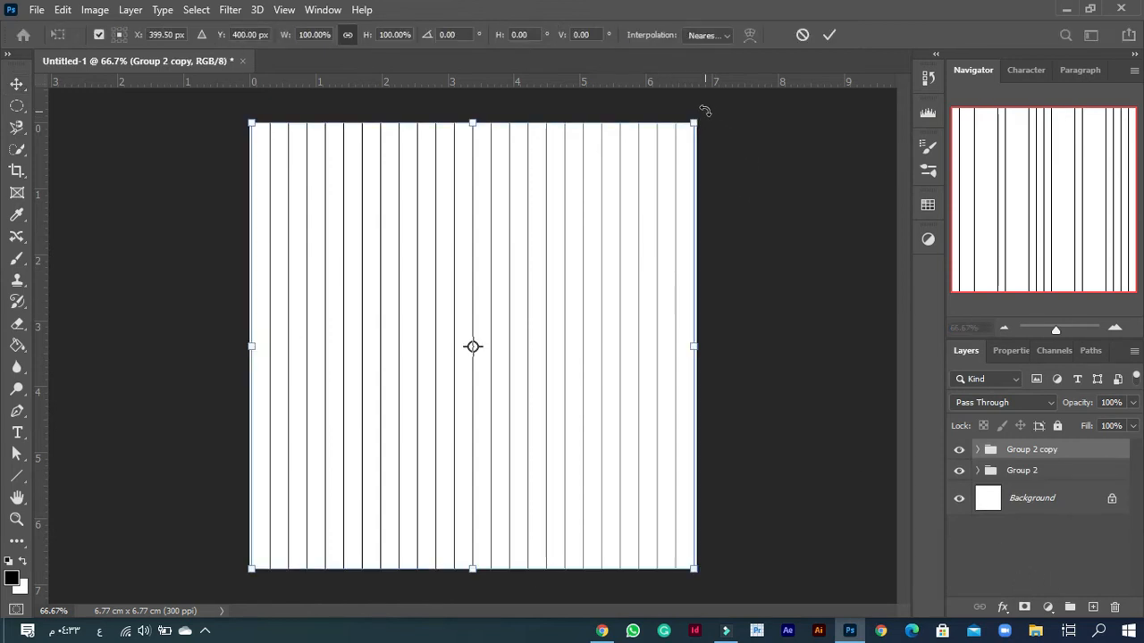
drag(706, 114, 735, 566)
click(833, 35)
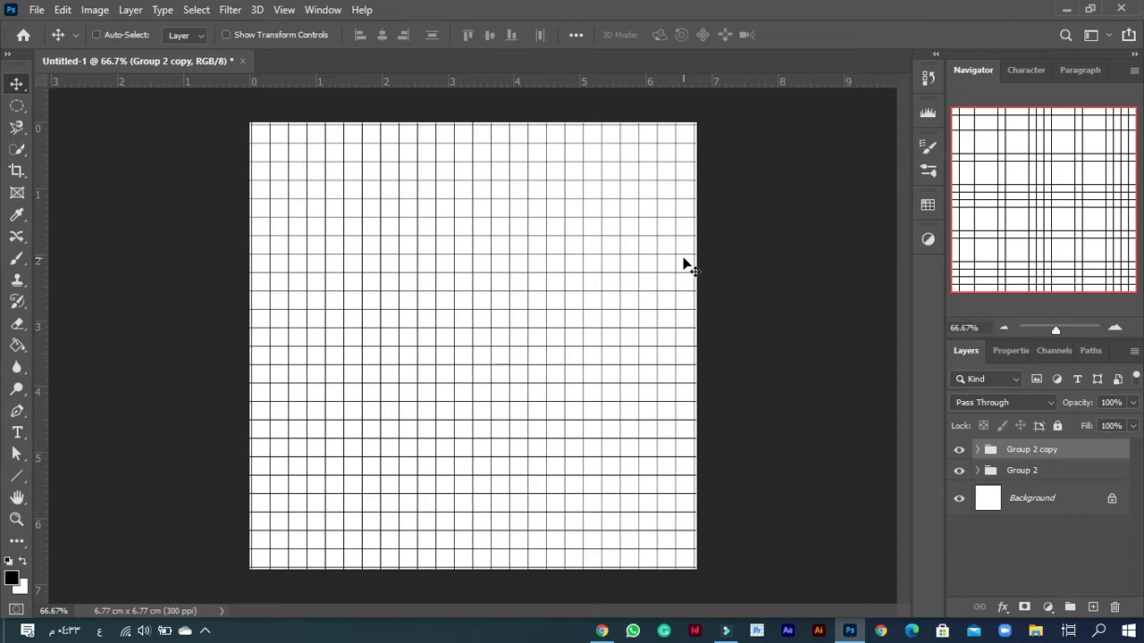
Narrow the horizontal-line group Group 2 copy symmetrically to about 99% width, aligning its ends with the outermost vertical lines.
key(ctrl+t)
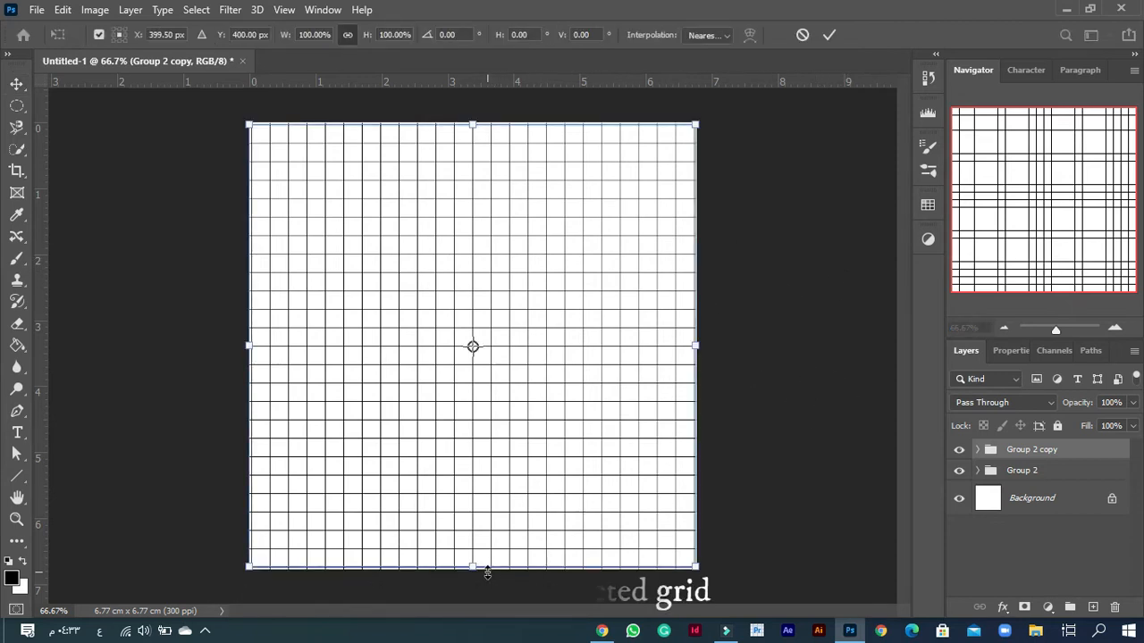
scroll(447, 518, up, 3)
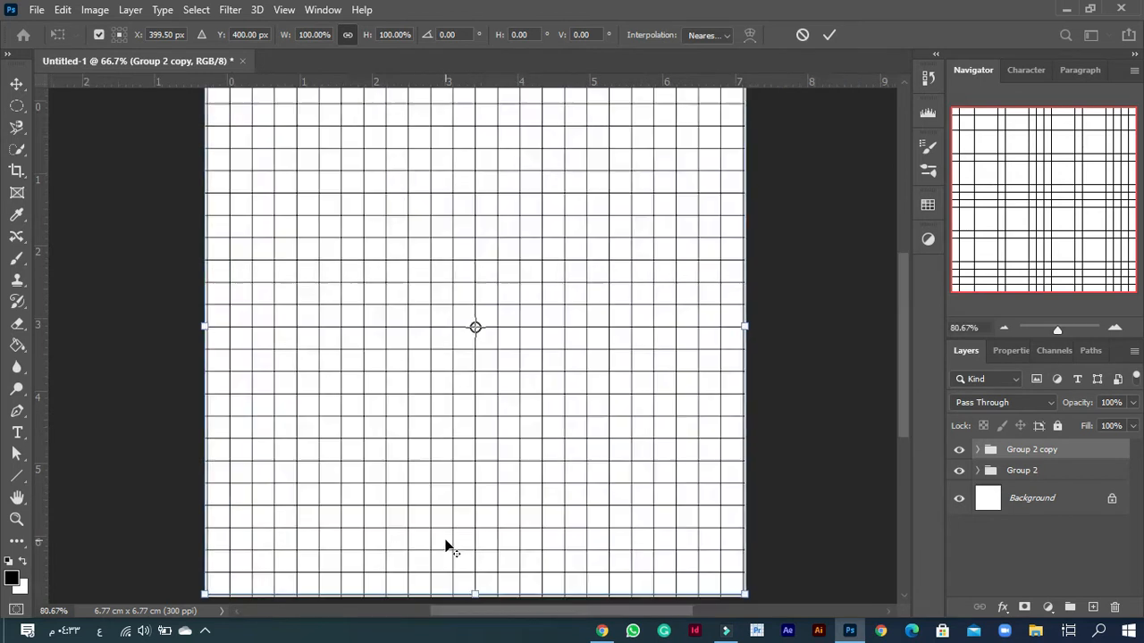
drag(468, 532, 506, 294)
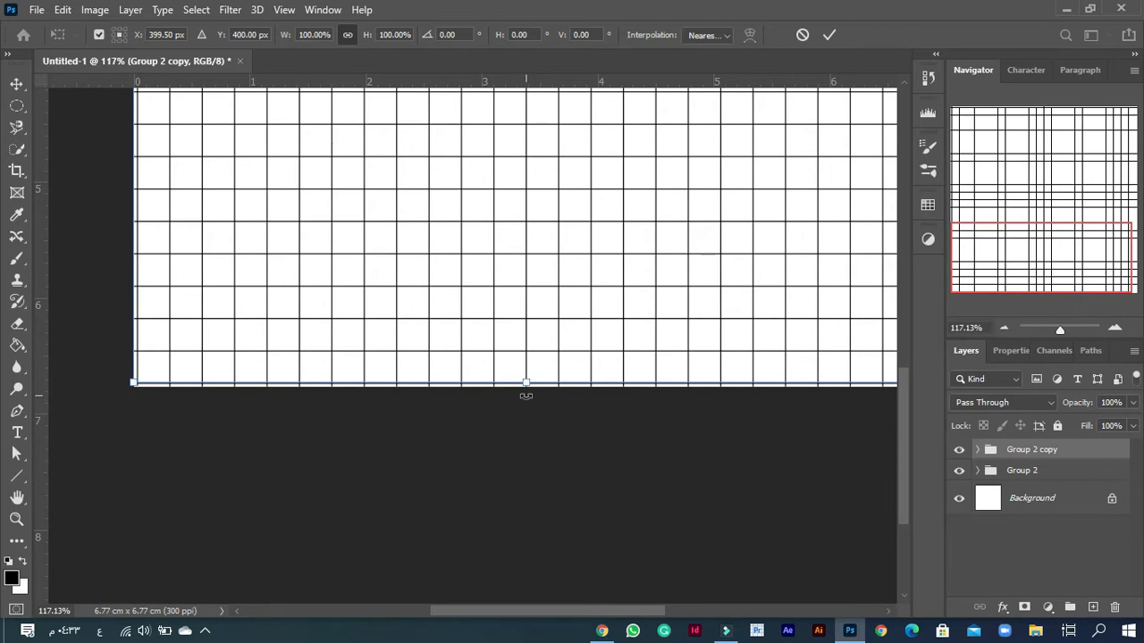
drag(464, 361, 461, 350)
drag(614, 250, 260, 455)
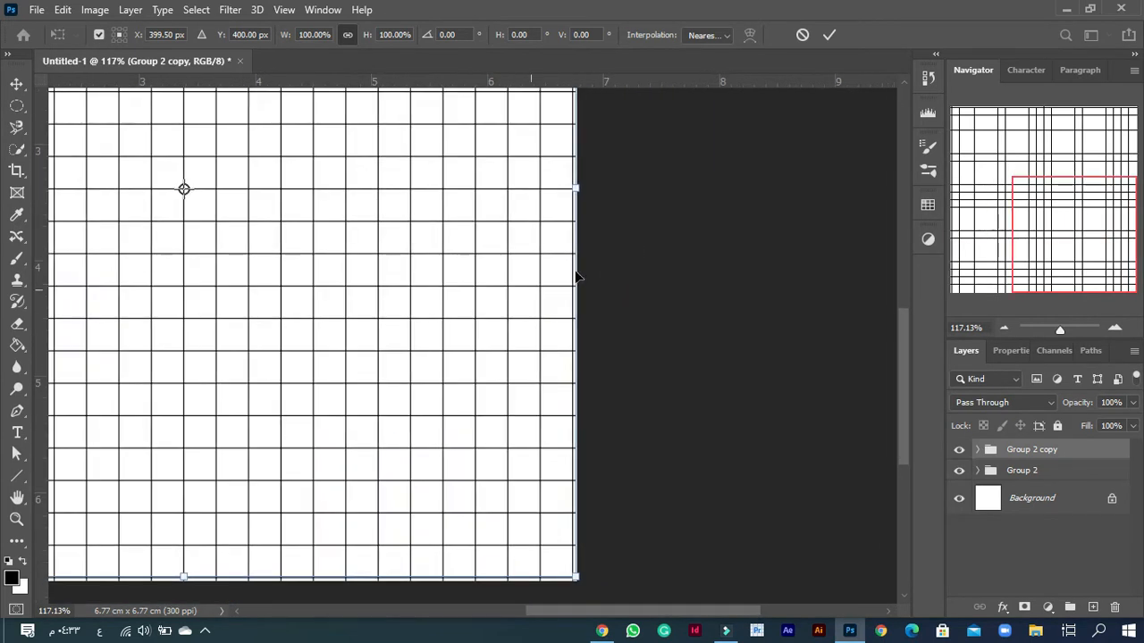
drag(580, 189, 571, 189)
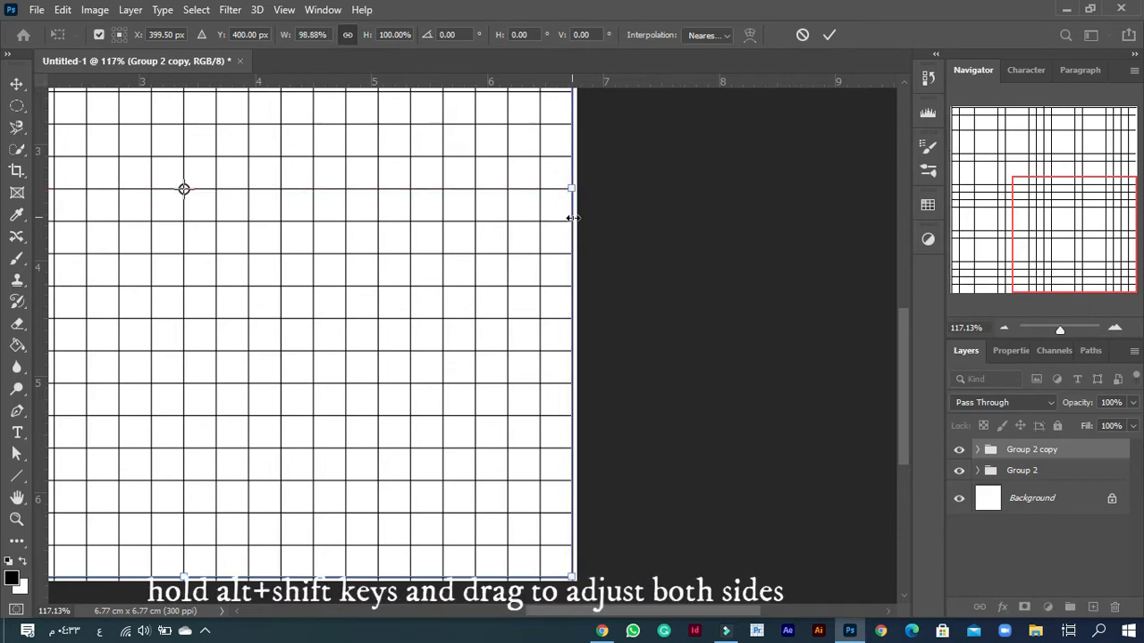
scroll(577, 222, up, 3)
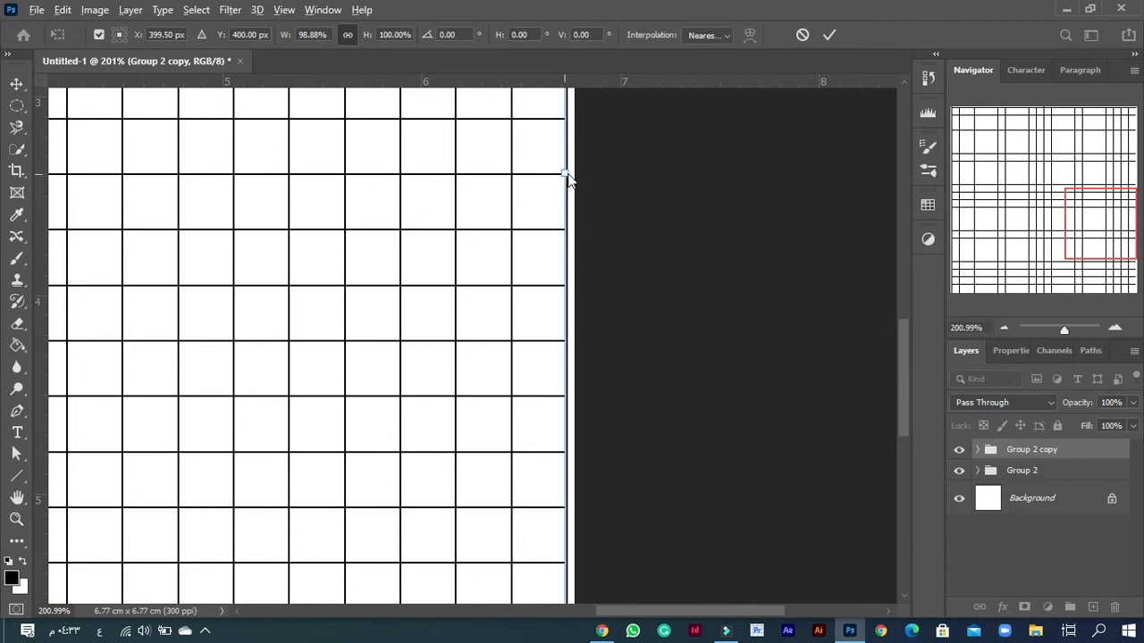
click(565, 173)
drag(559, 173, 565, 173)
click(826, 42)
Shorten the vertical-line group Group 2 symmetrically to 99.13% height, aligning its ends with the outermost horizontal lines.
scroll(330, 282, down, 4)
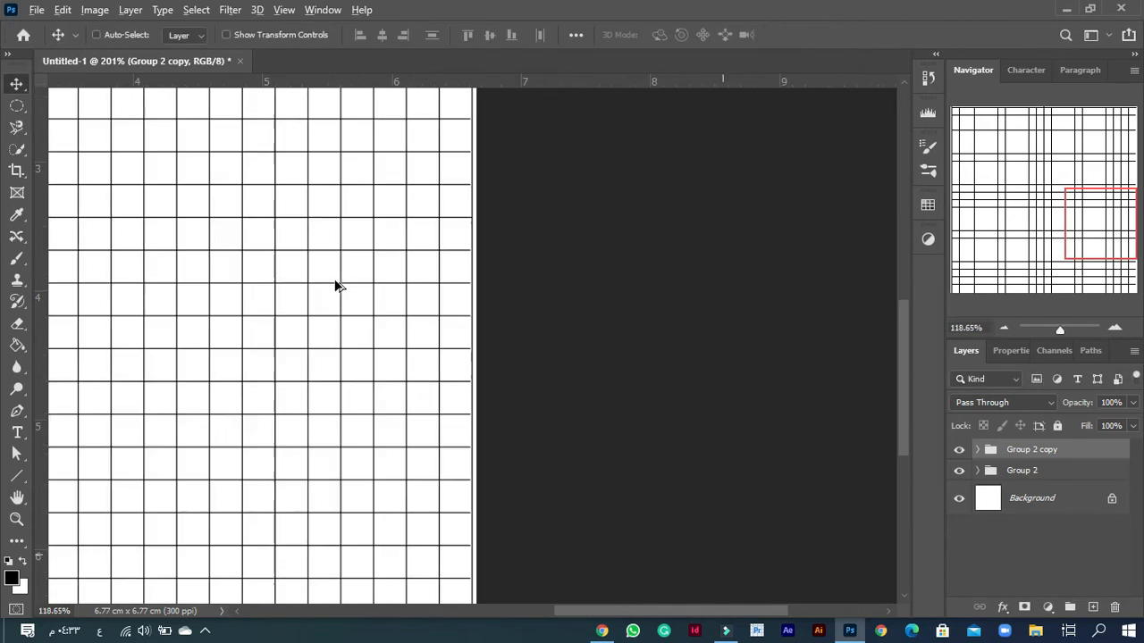
drag(581, 294, 722, 296)
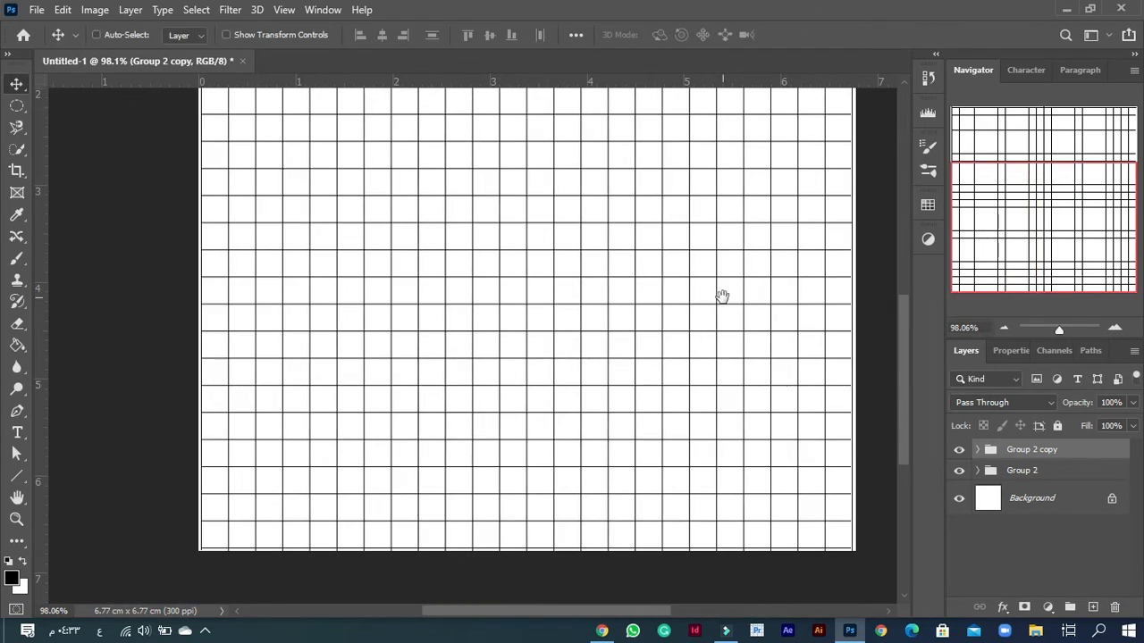
click(1090, 473)
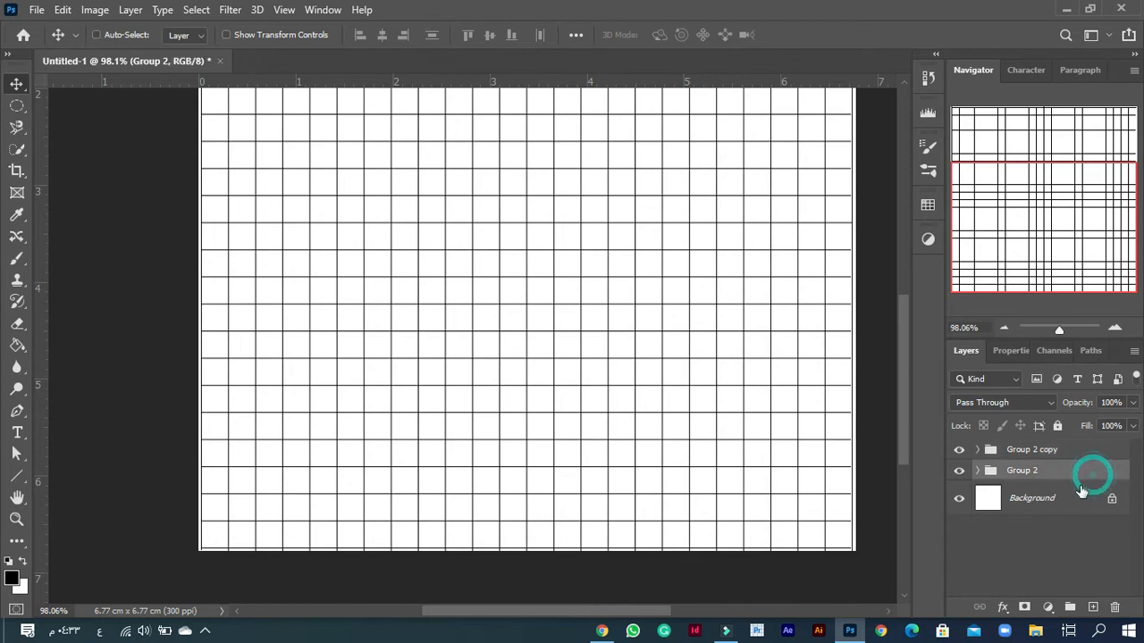
key(ctrl)
key(ctrl+t)
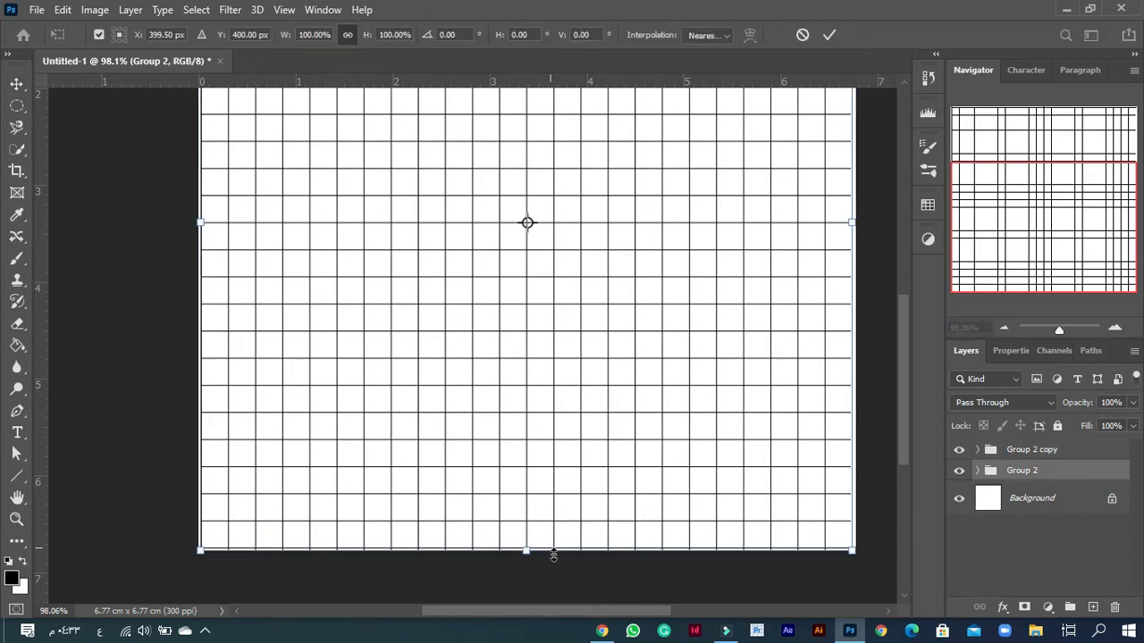
drag(527, 552, 529, 547)
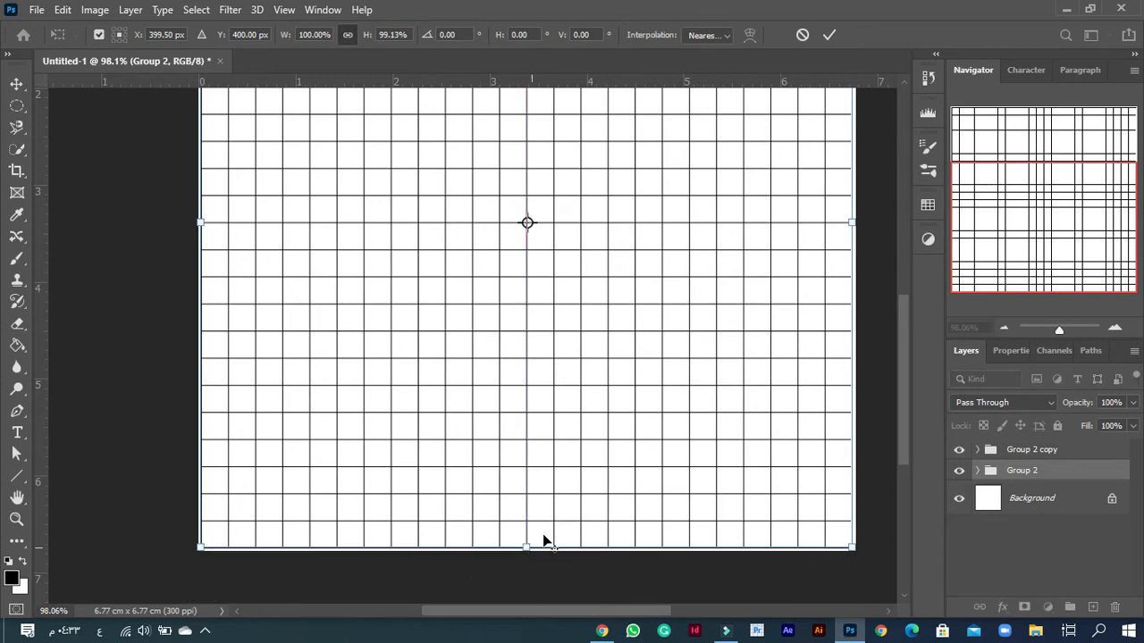
scroll(597, 402, up, 5)
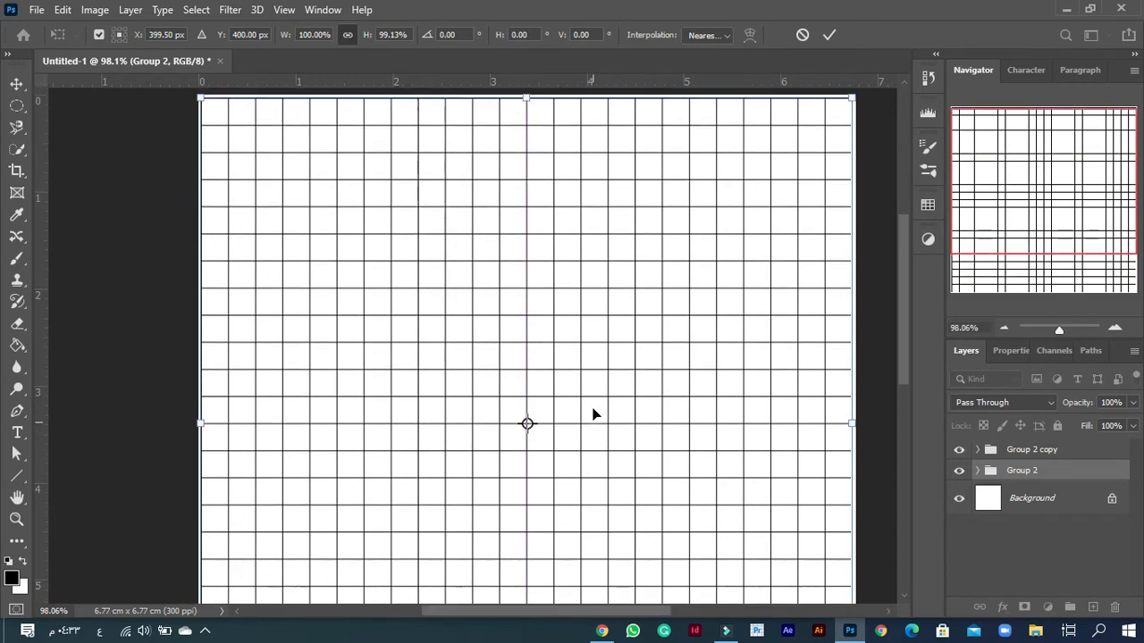
click(829, 34)
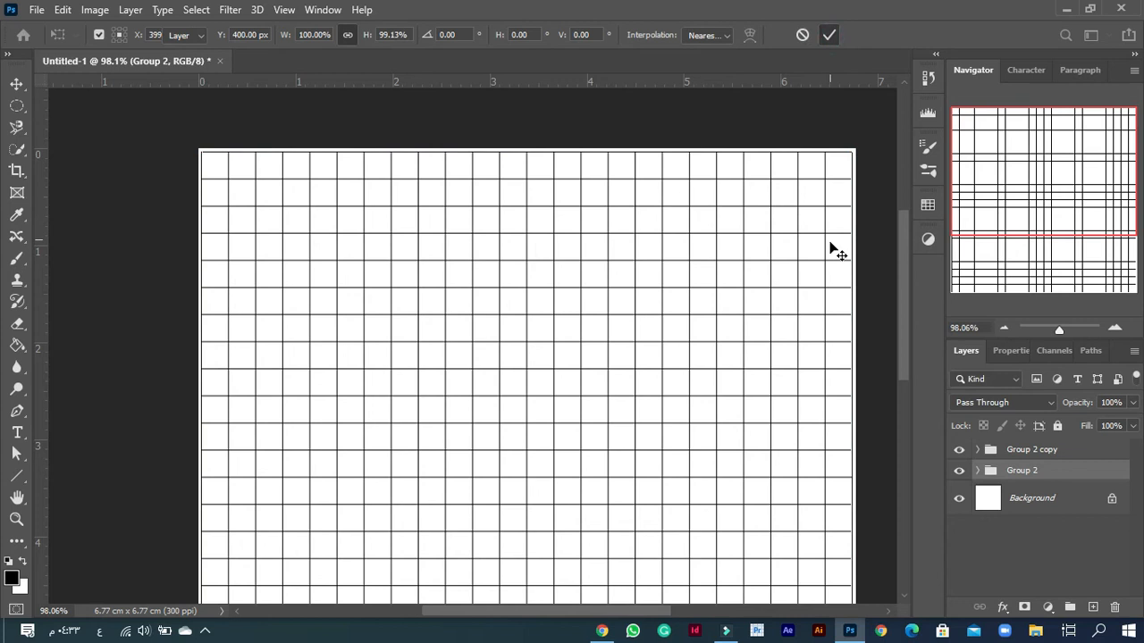
Group the vertical-line and horizontal-line groups together and name the new group Grid.
scroll(610, 252, down, 3)
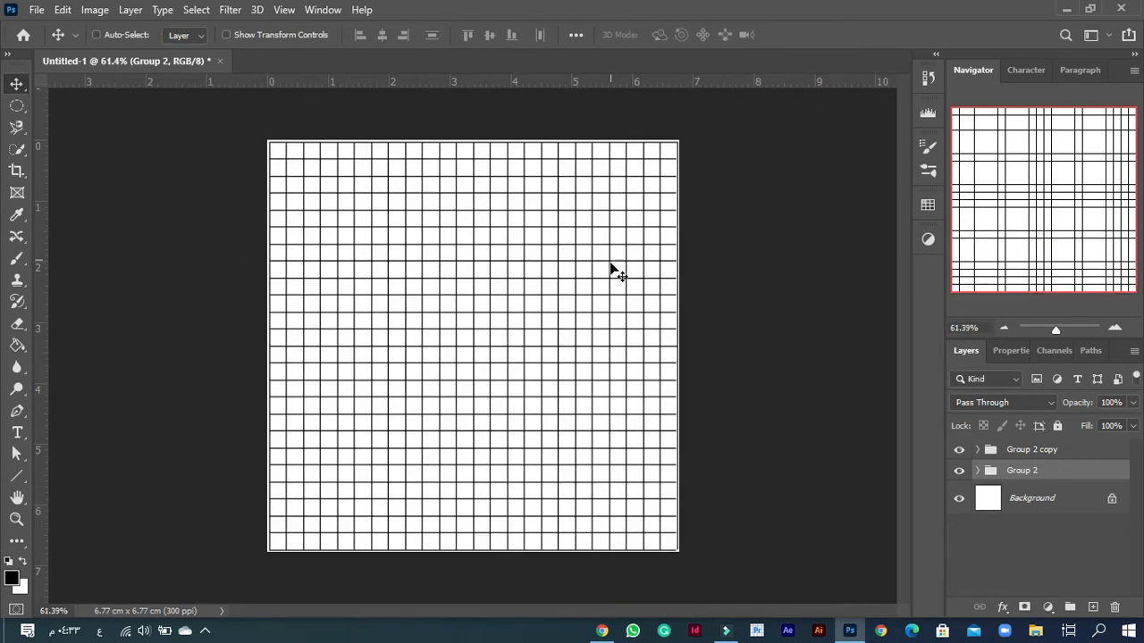
shift+click(1031, 452)
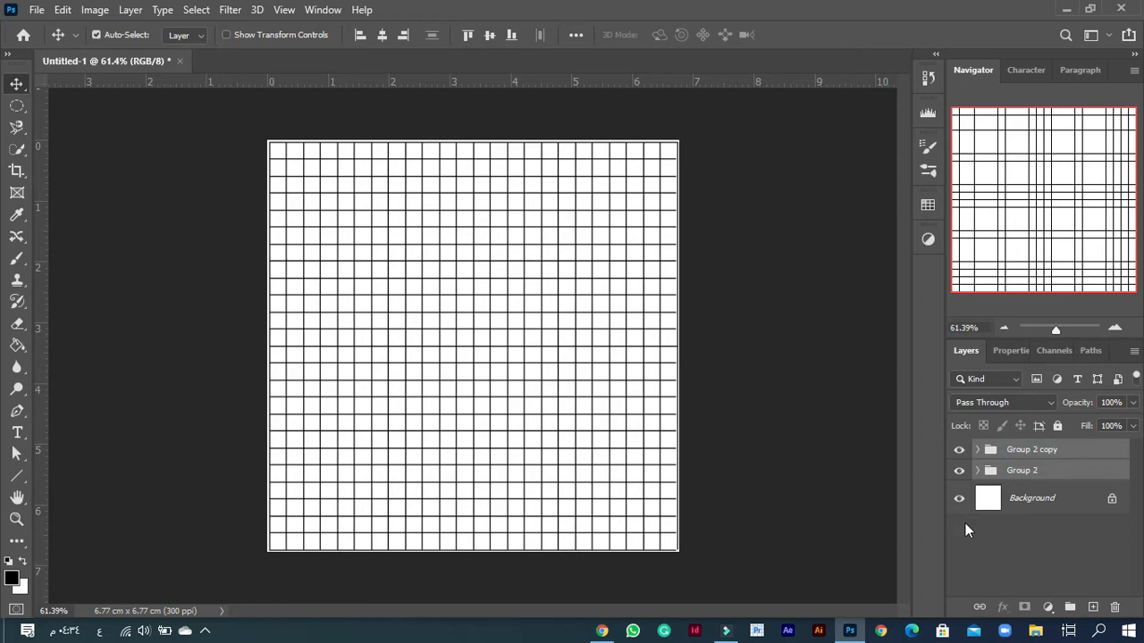
key(ctrl+g)
double_click(1022, 451)
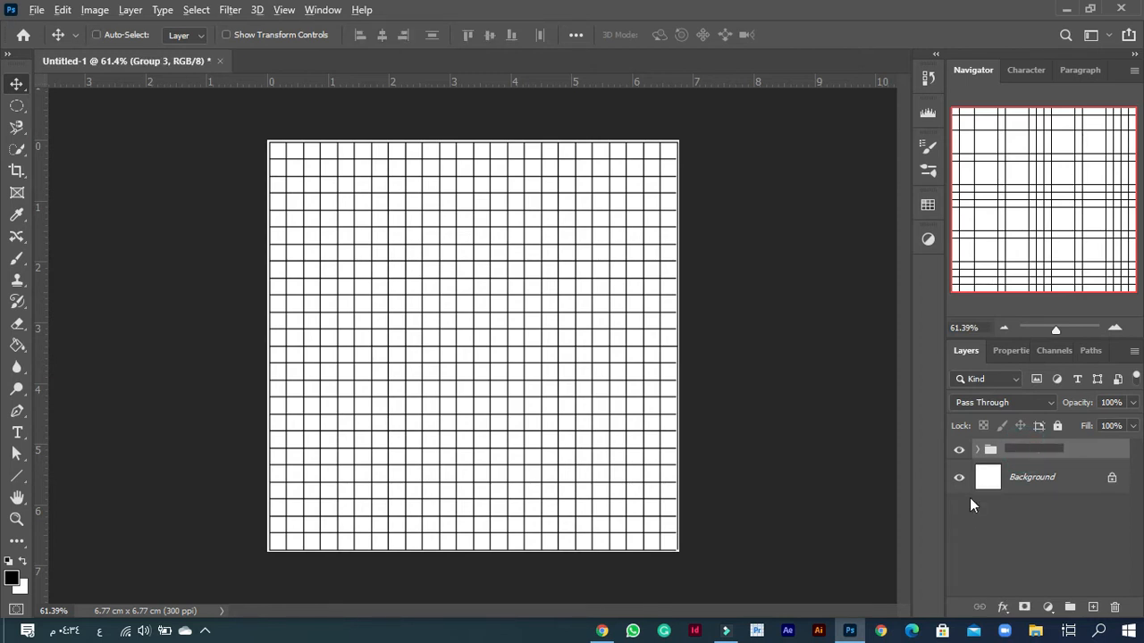
text(Grid)
click(878, 434)
Scale the Grid group to 86.6% height with the width and height unlinked, keeping the width at 100%.
click(63, 10)
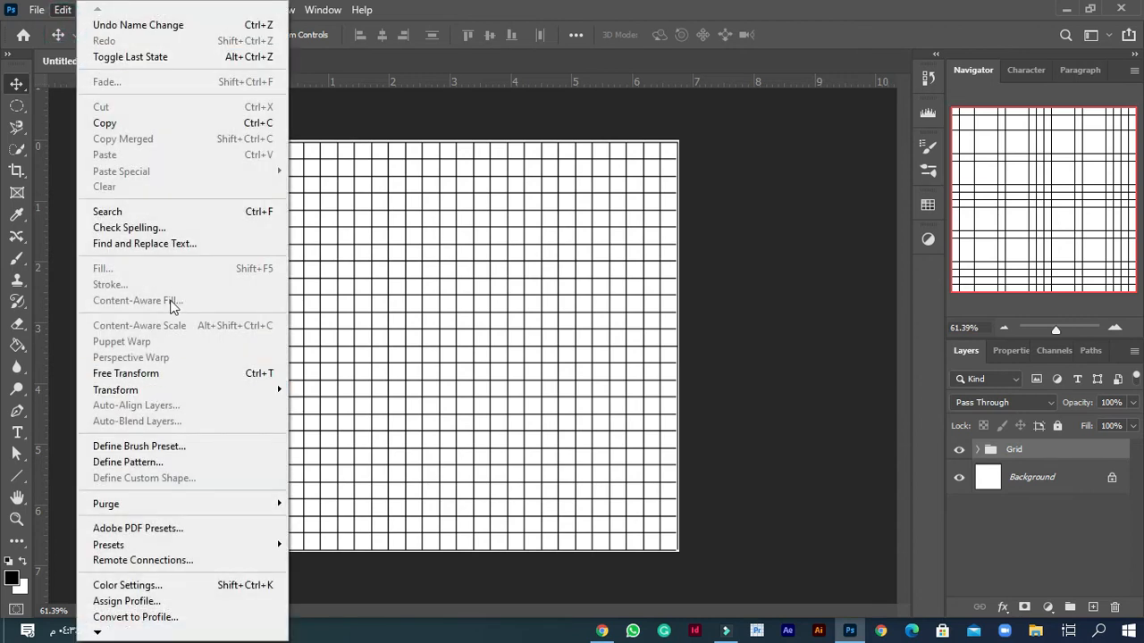
mouse_move(143, 389)
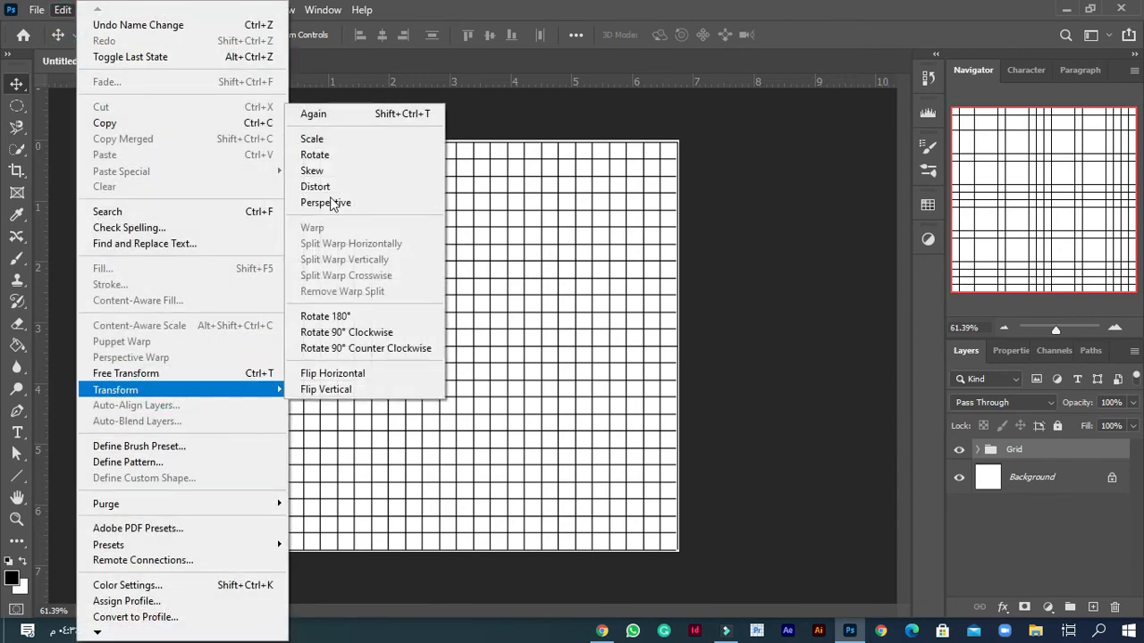
click(345, 145)
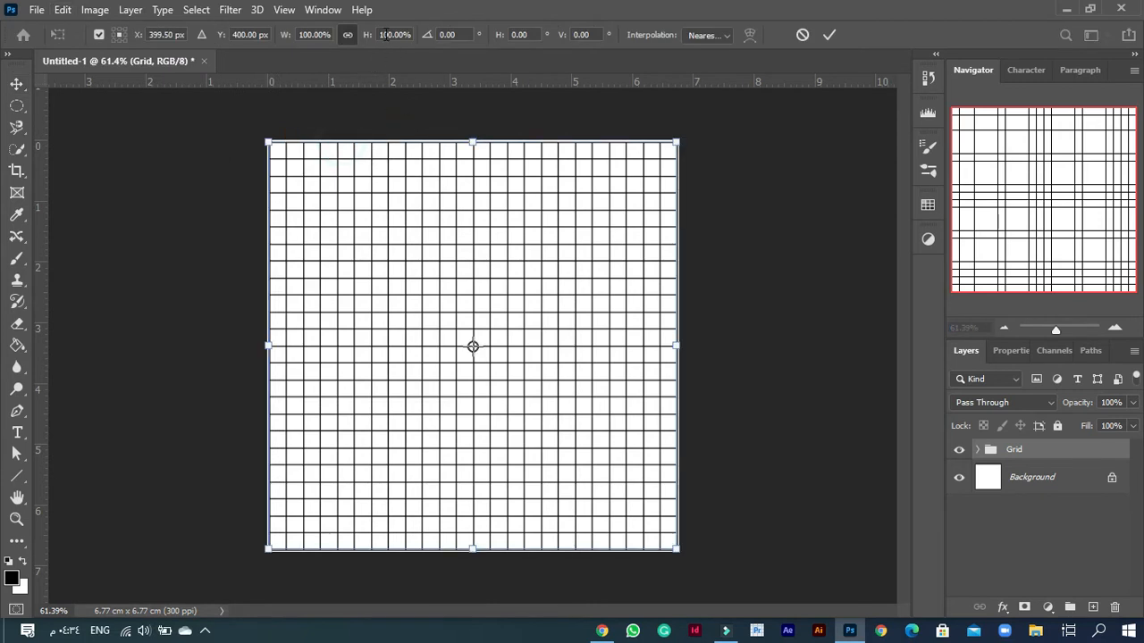
click(348, 36)
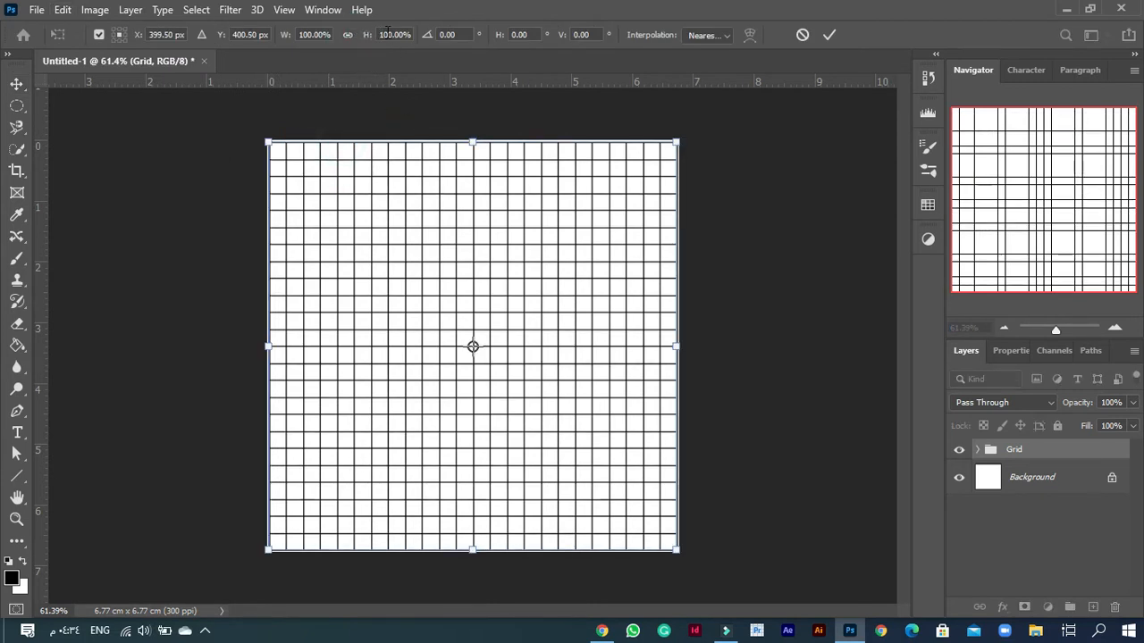
click(391, 34)
text(86.6)
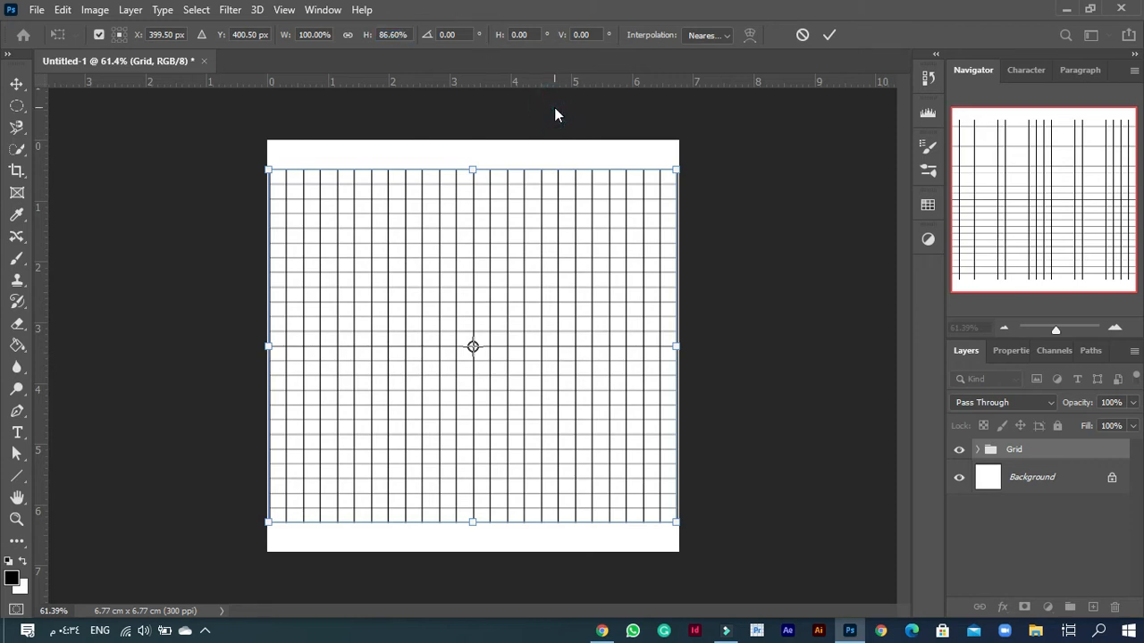
click(830, 35)
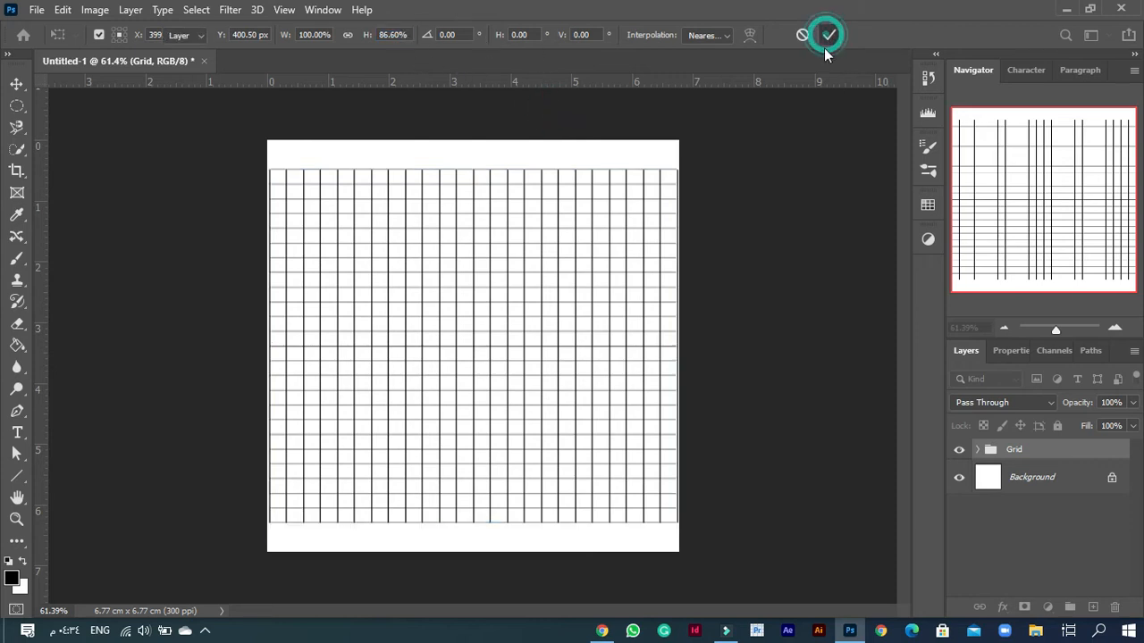
Skew the Grid group horizontally by -30 degrees.
click(63, 10)
click(61, 11)
click(61, 11)
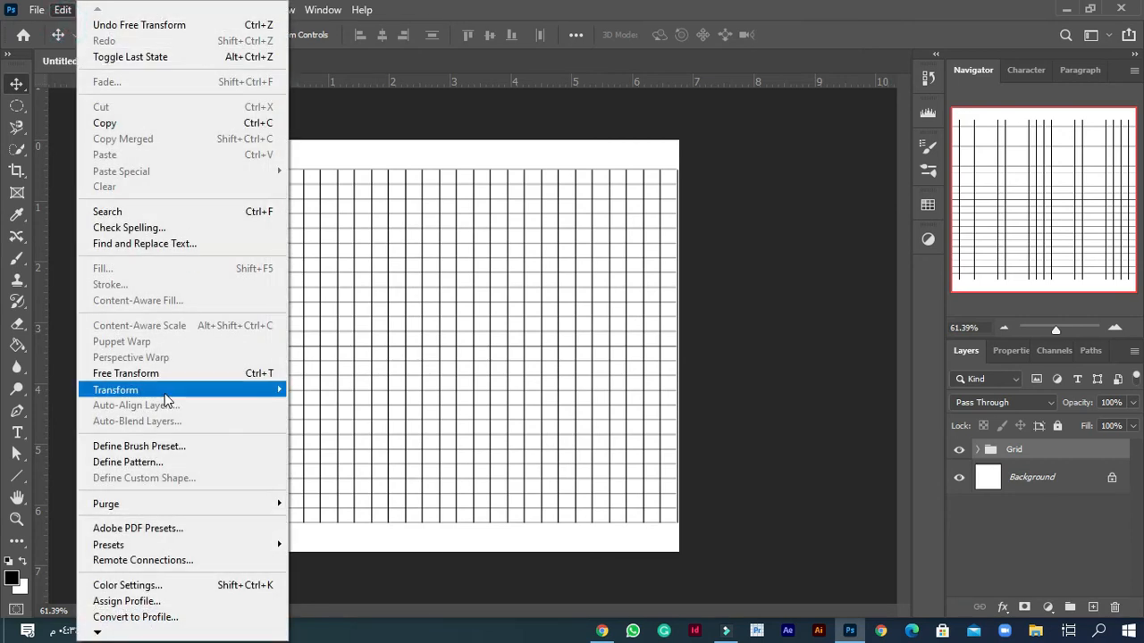
mouse_move(164, 391)
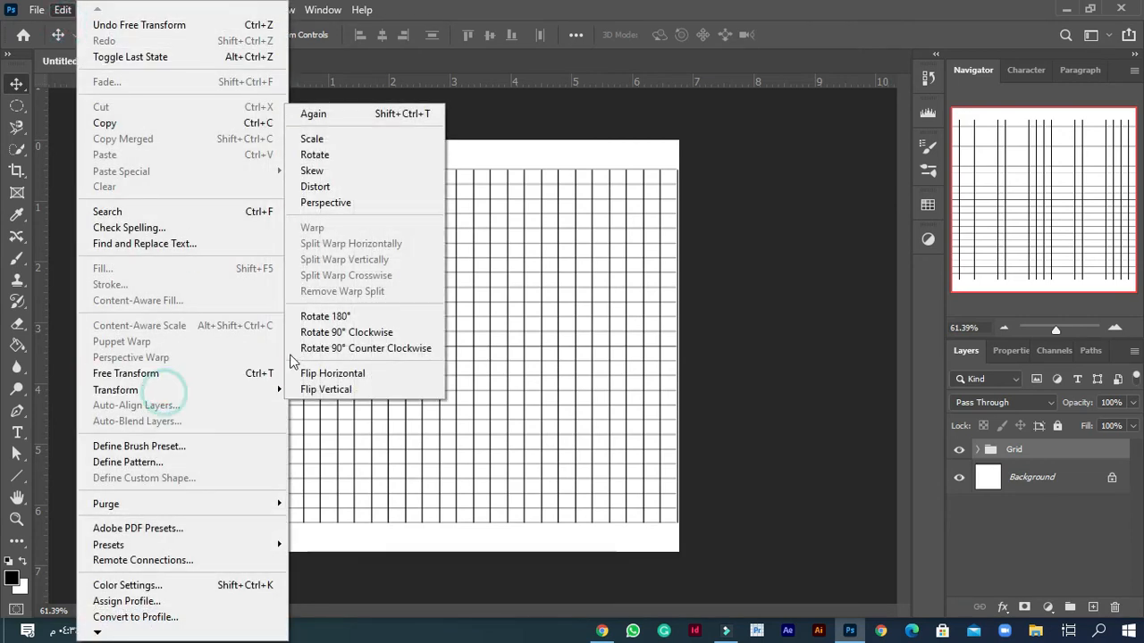
click(323, 172)
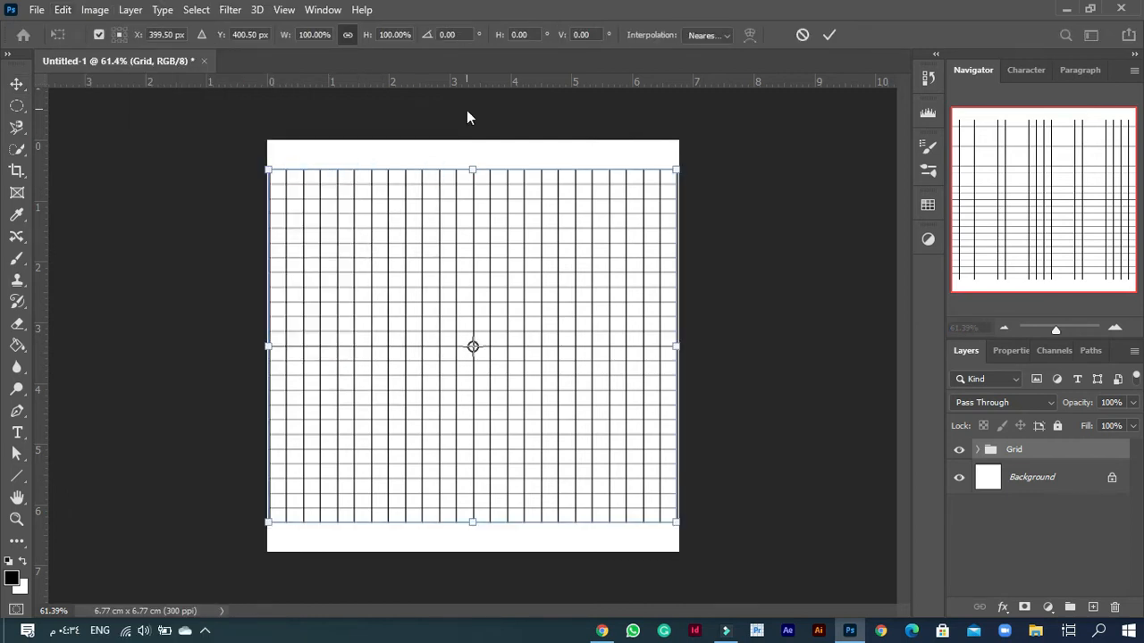
click(522, 35)
text(-30)
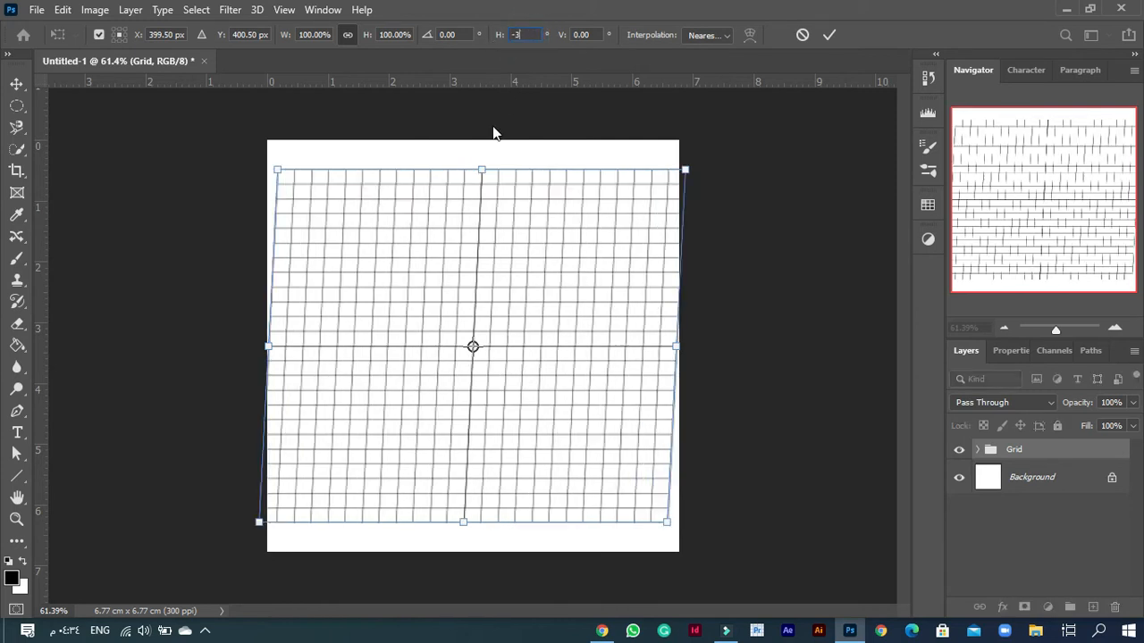
click(829, 35)
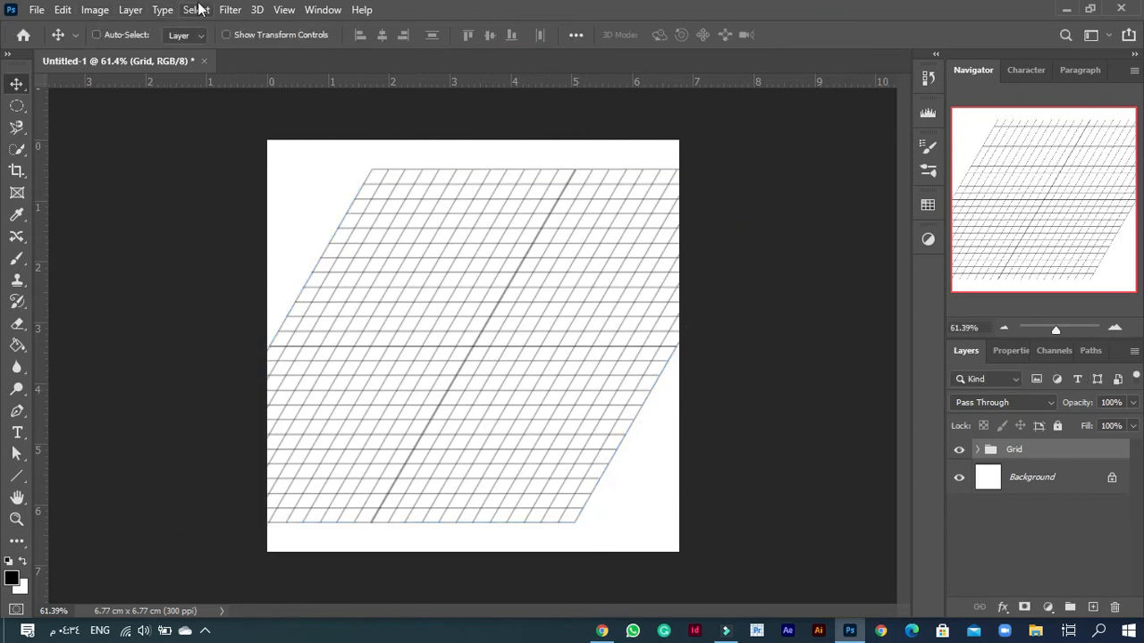
Rotate the skewed Grid group by 30 degrees.
click(63, 9)
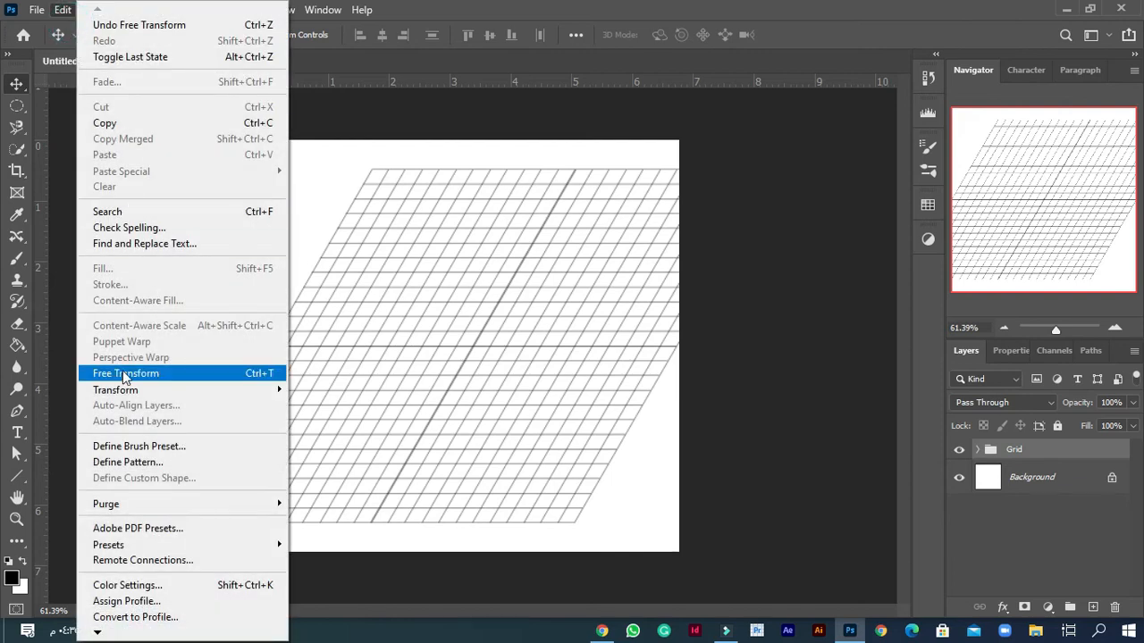
mouse_move(126, 391)
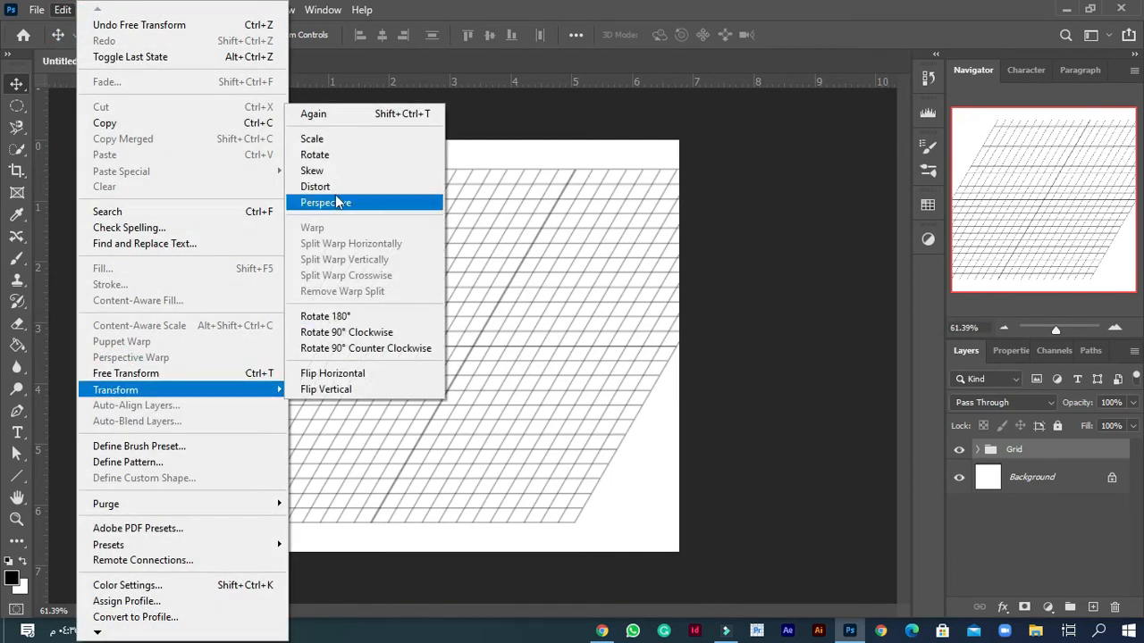
click(338, 155)
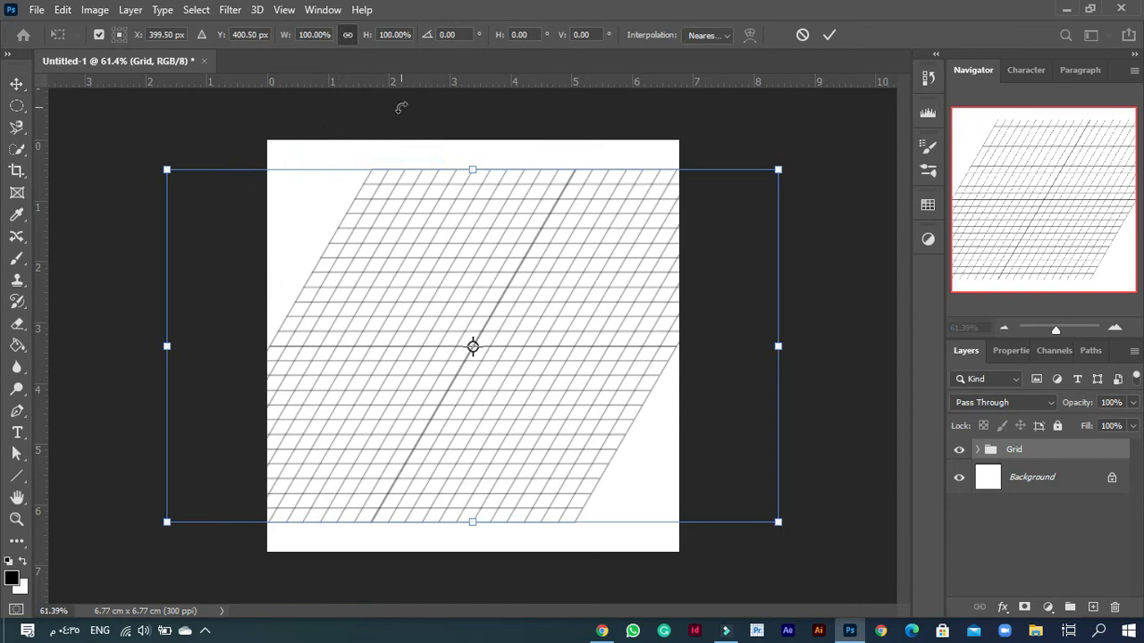
click(455, 34)
text(30)
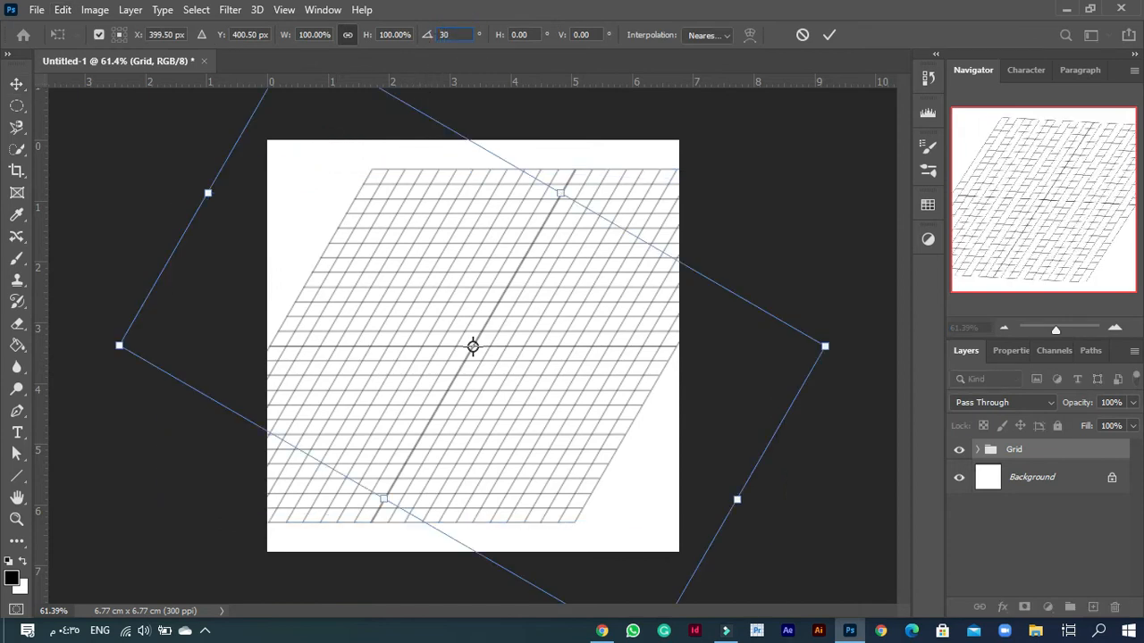
click(828, 37)
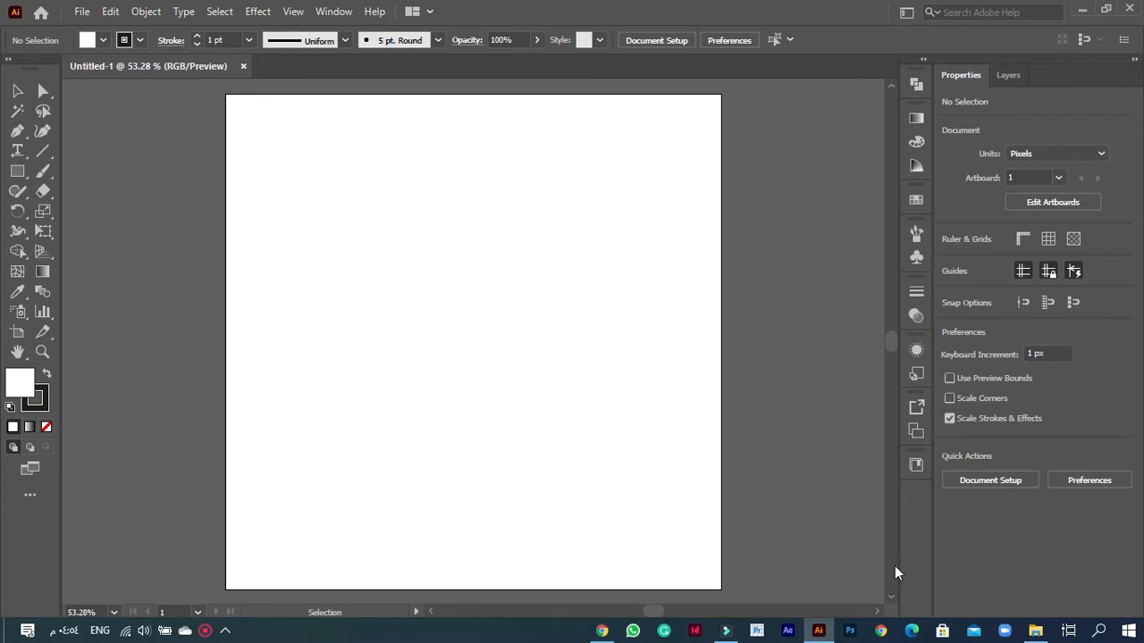
In Illustrator, create an 800 px by 800 px rectangular grid with 30 horizontal and 30 vertical dividers.
click(46, 156)
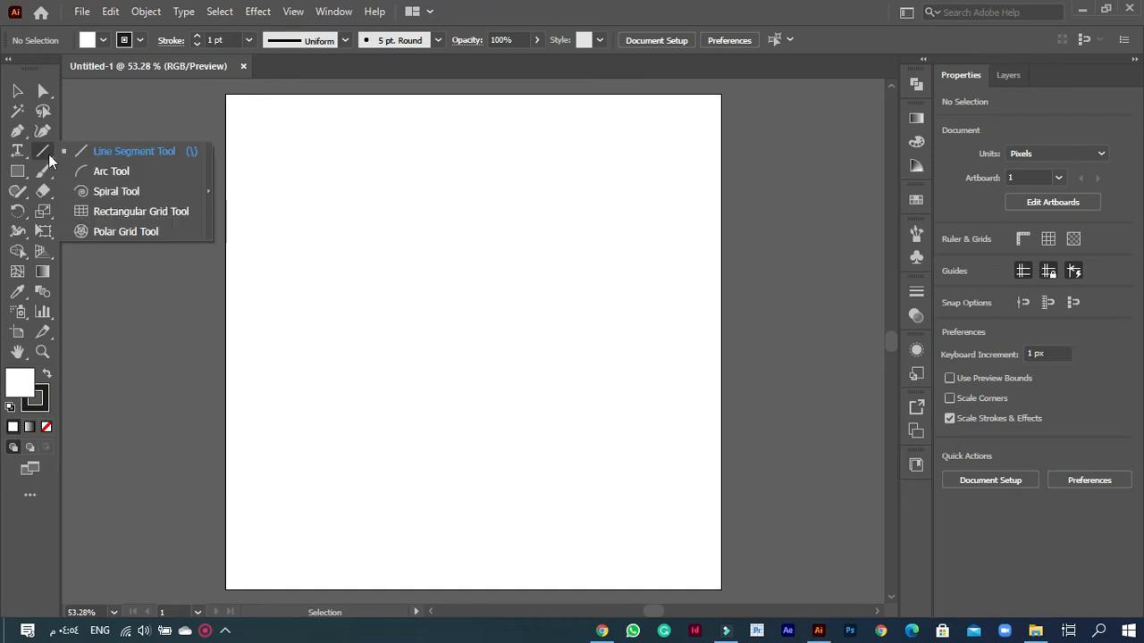
click(100, 211)
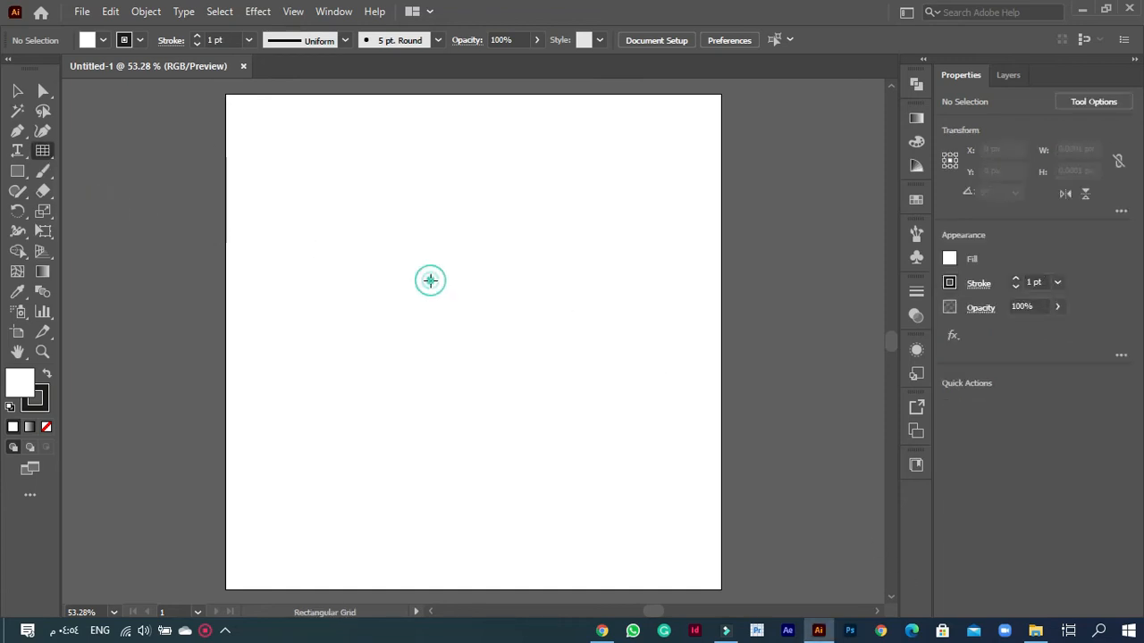
click(430, 281)
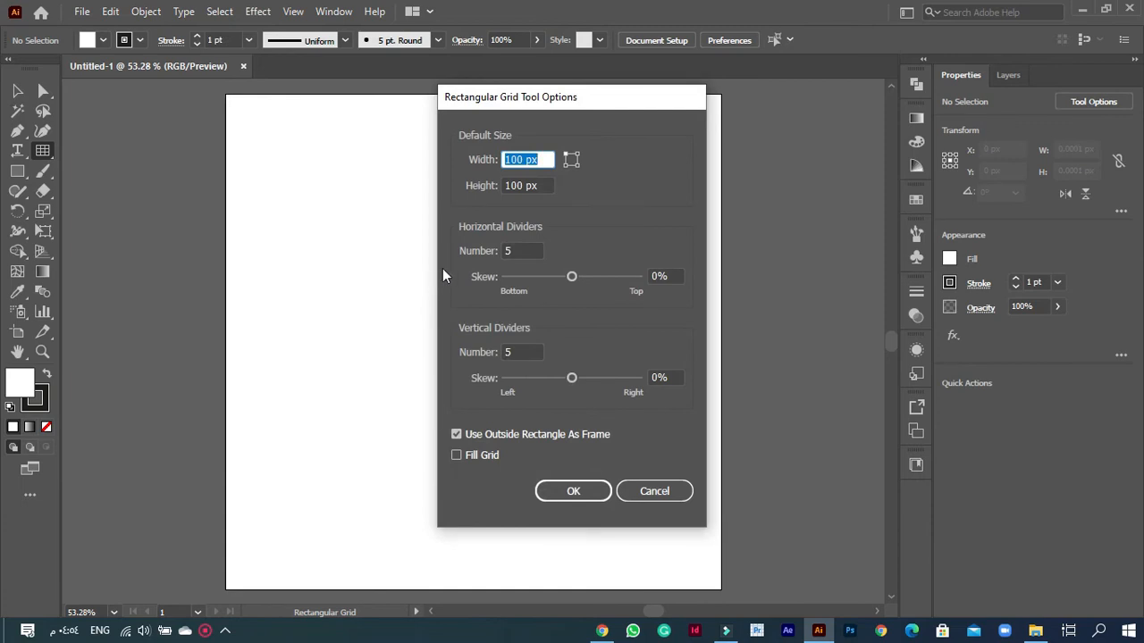
text(800)
key(Tab)
text(80)
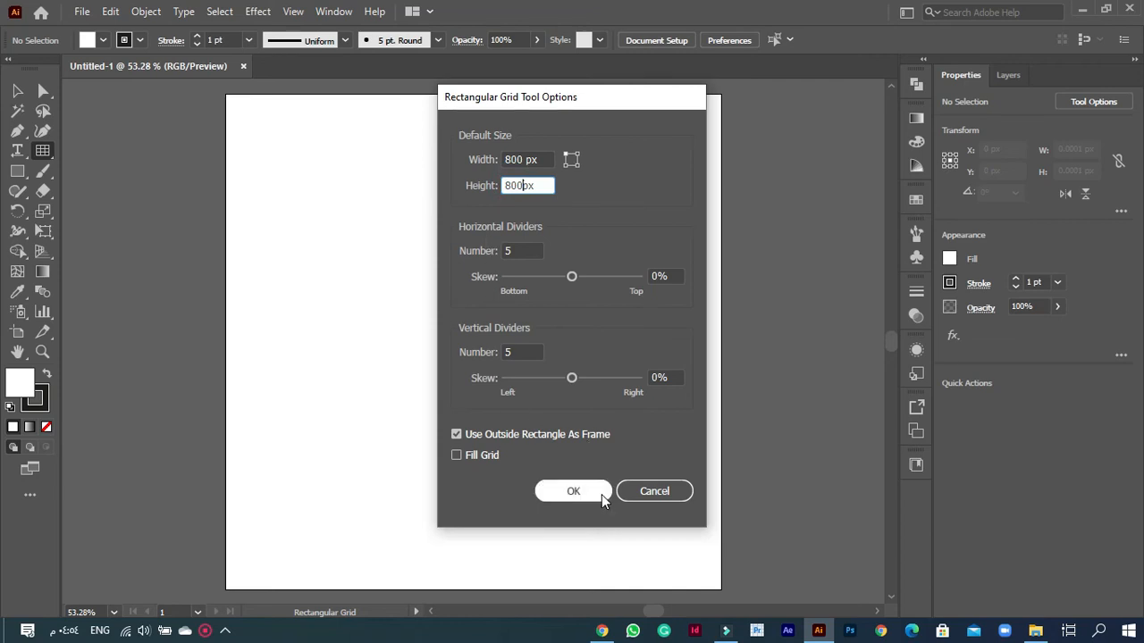
click(514, 252)
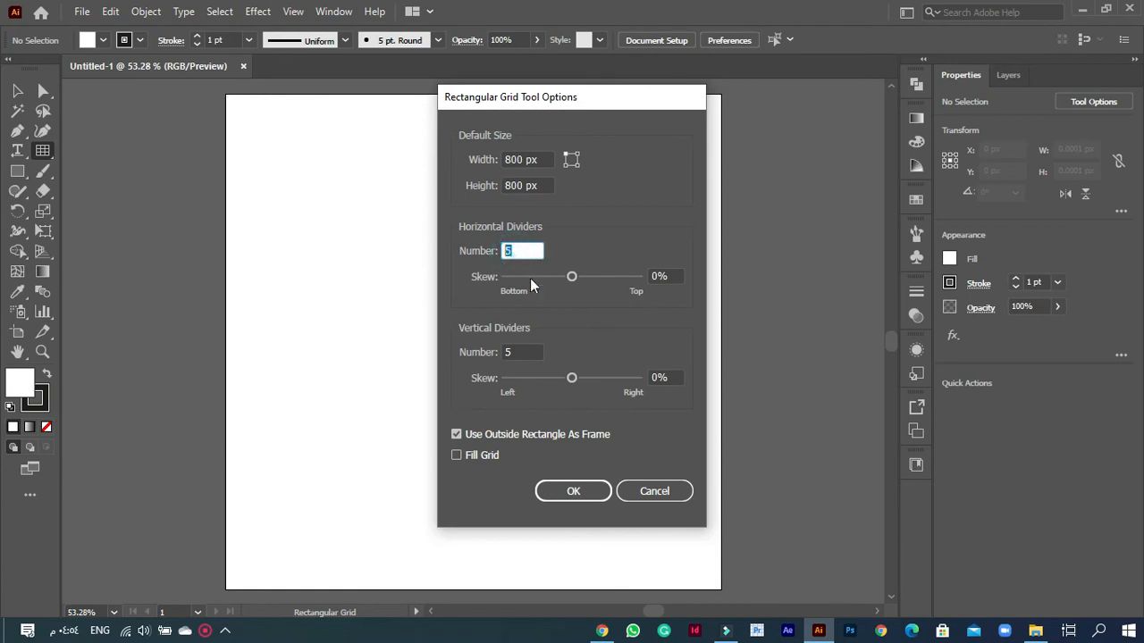
text(30)
click(521, 351)
text(30)
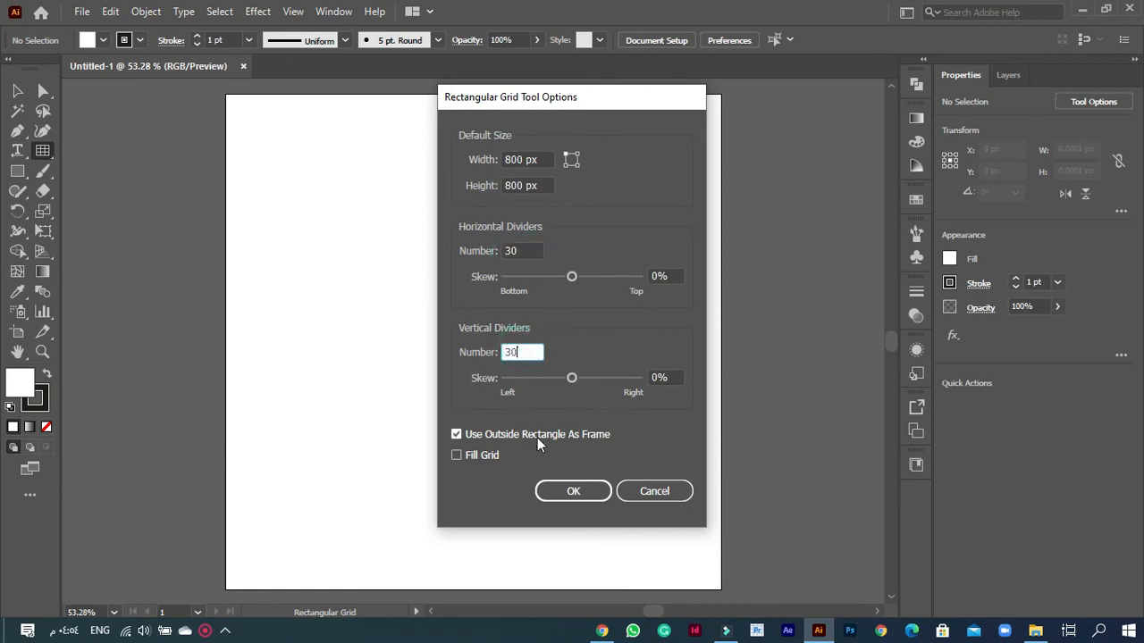
click(573, 492)
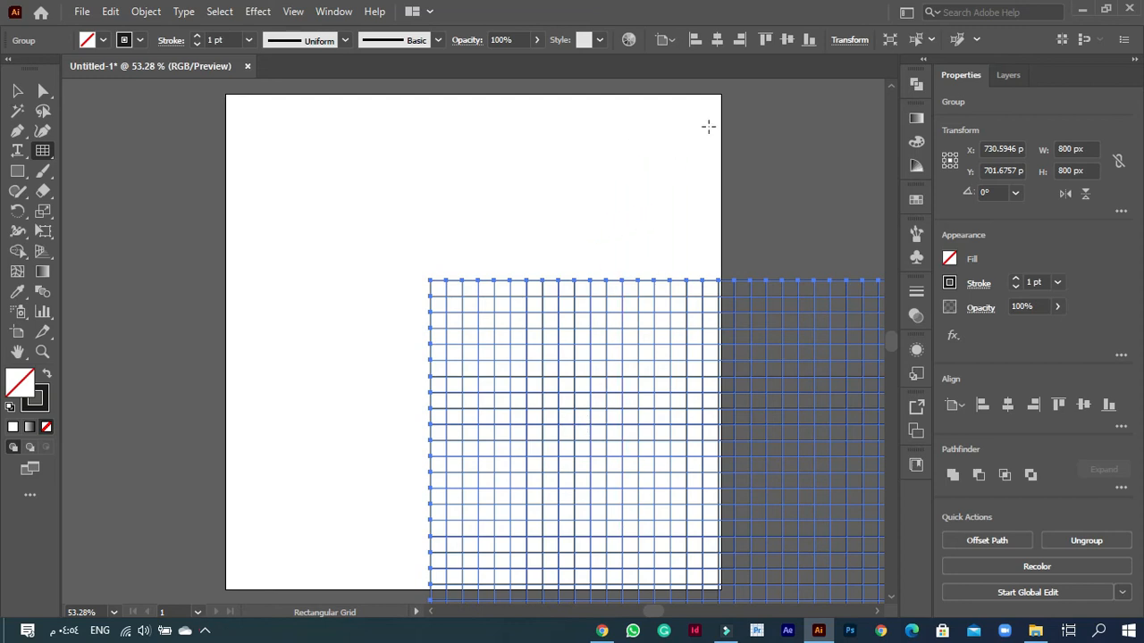
Center the rectangular grid horizontally and vertically on the artboard, and deselect it.
click(667, 40)
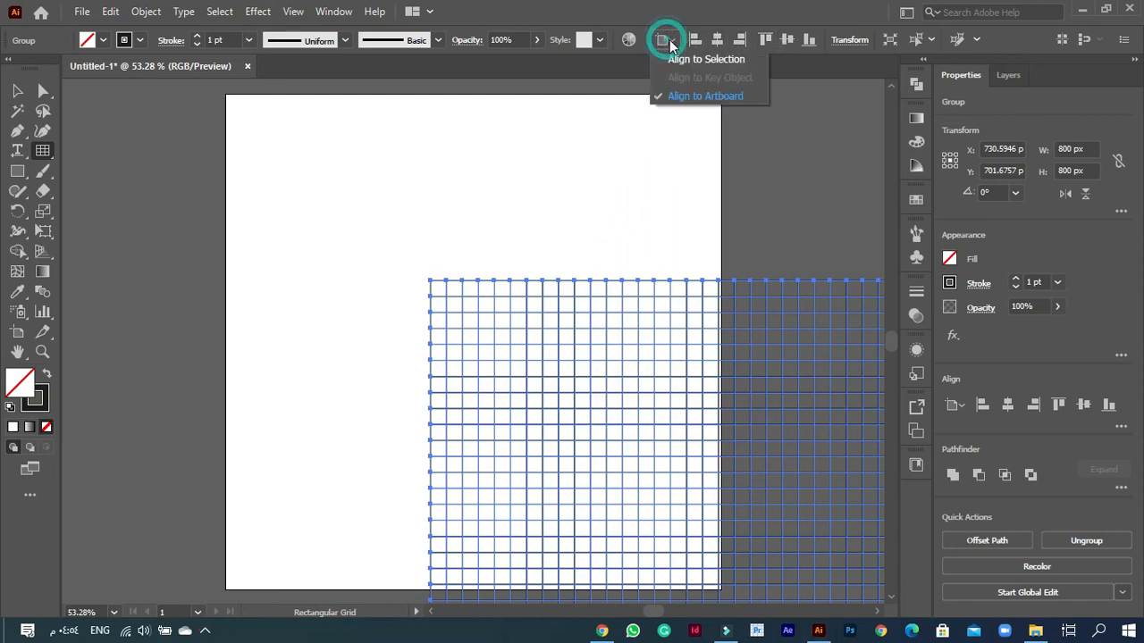
click(682, 96)
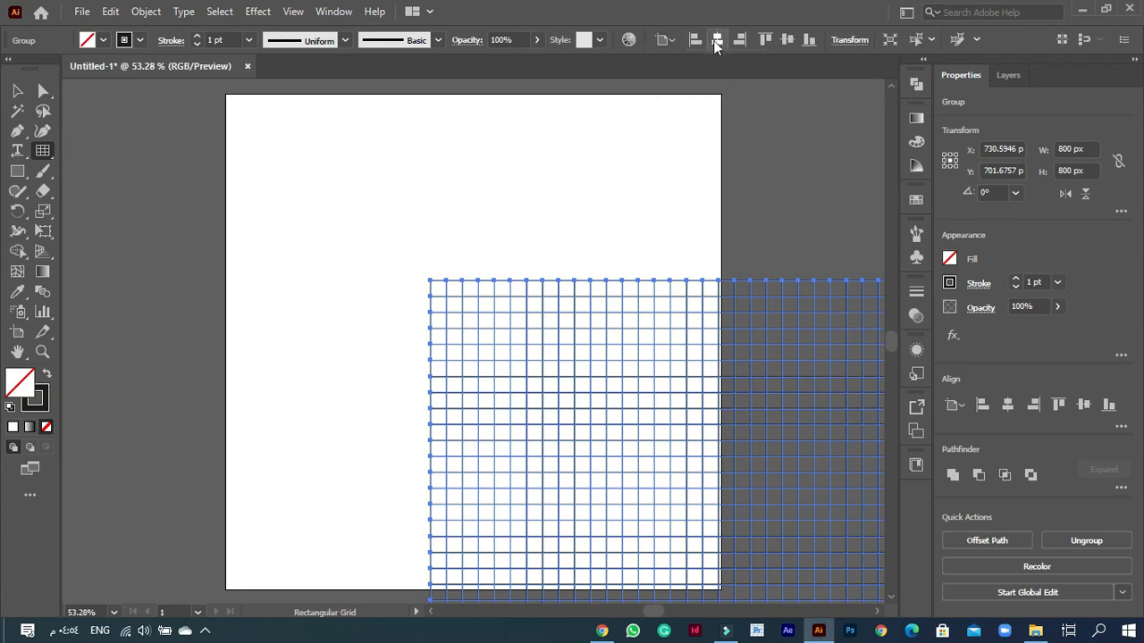
click(717, 40)
click(786, 40)
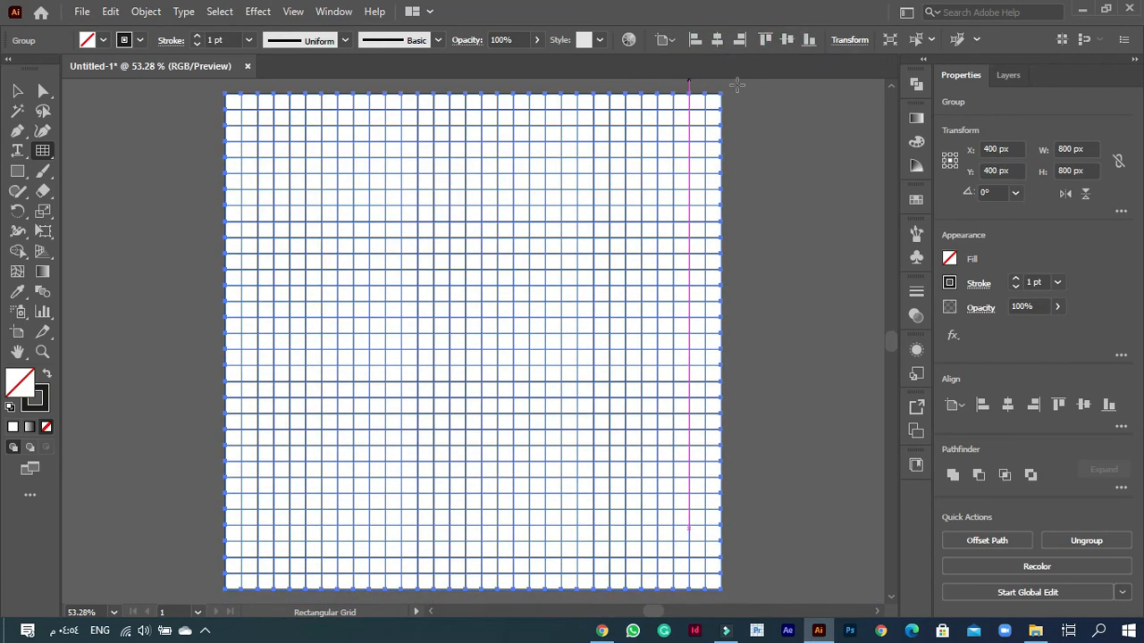
click(17, 90)
click(112, 184)
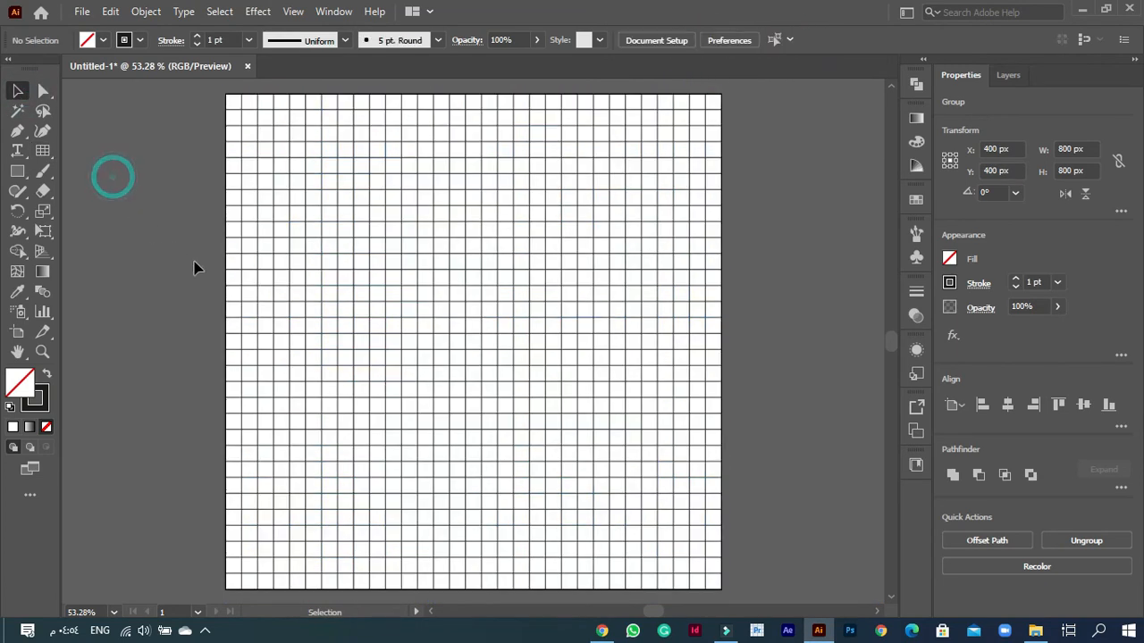
Scale the rectangular grid non-uniformly, with 100% horizontal and 86.602% vertical.
click(429, 273)
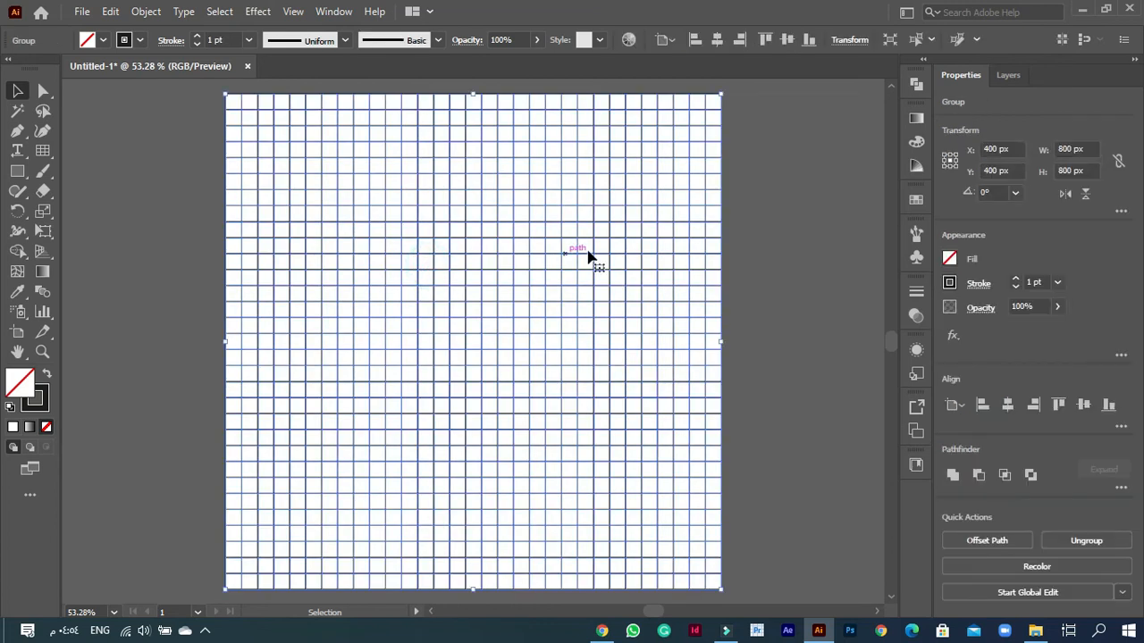
right_click(555, 263)
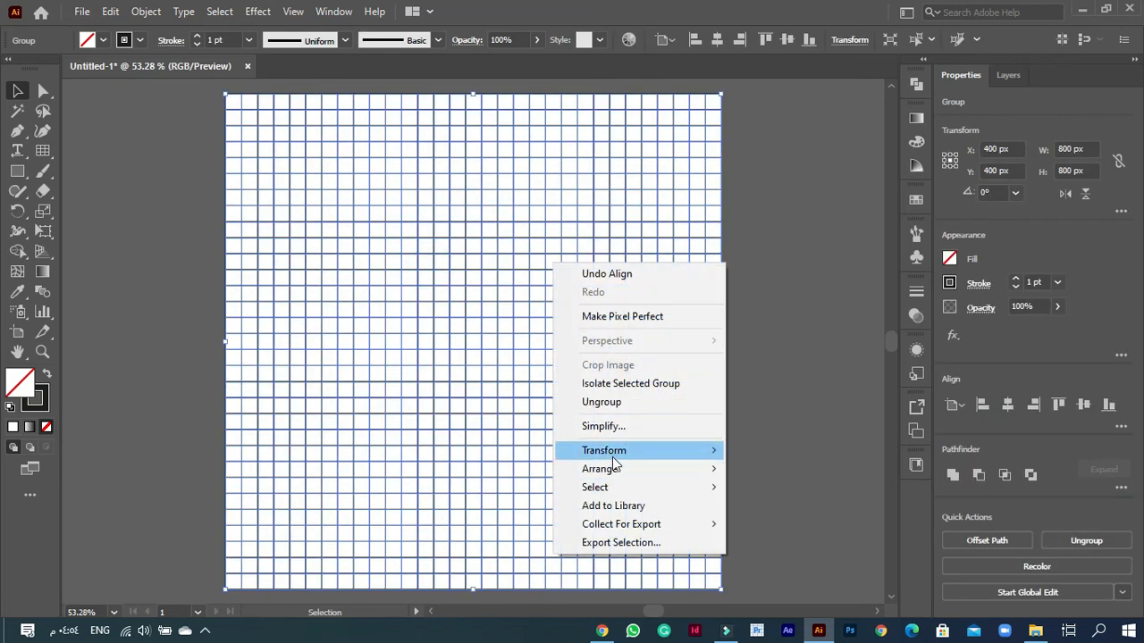
mouse_move(608, 451)
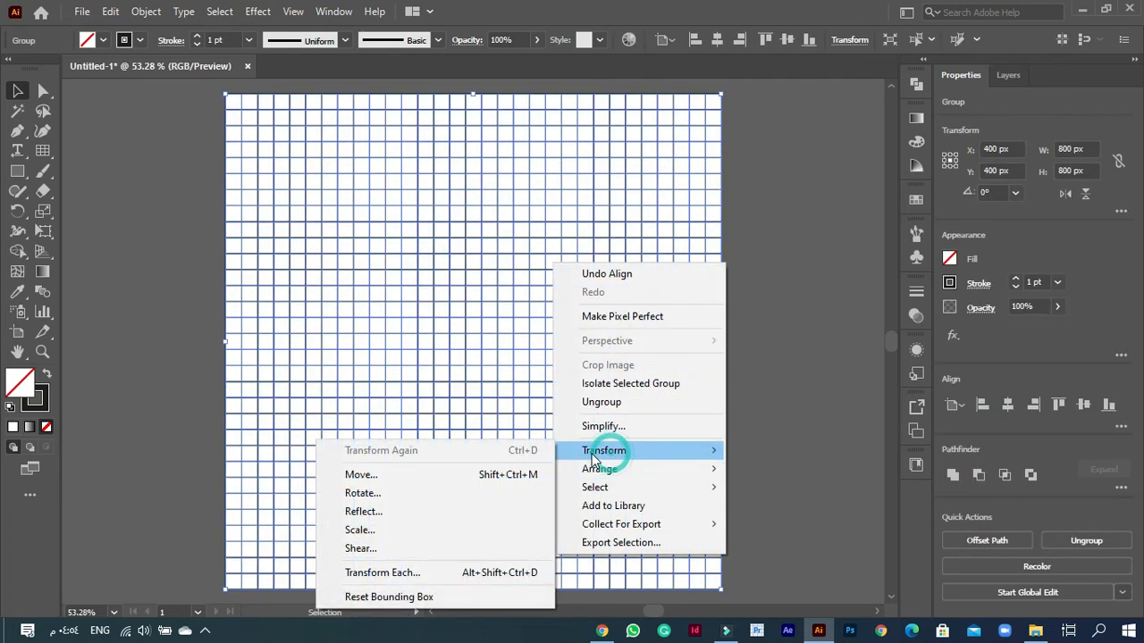
click(409, 539)
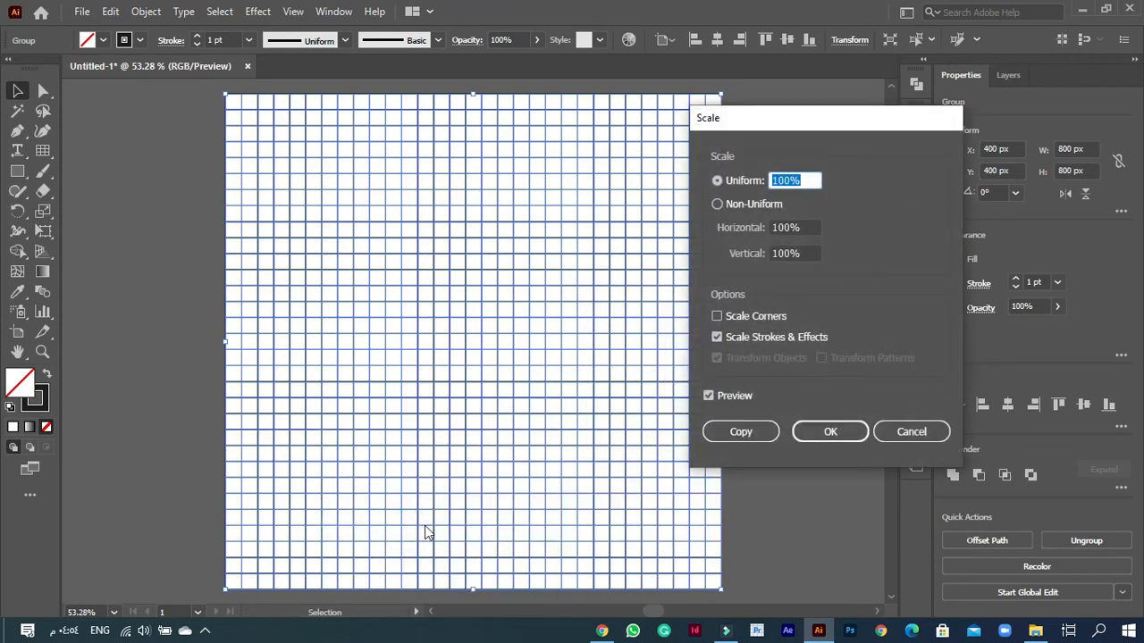
click(716, 205)
click(790, 253)
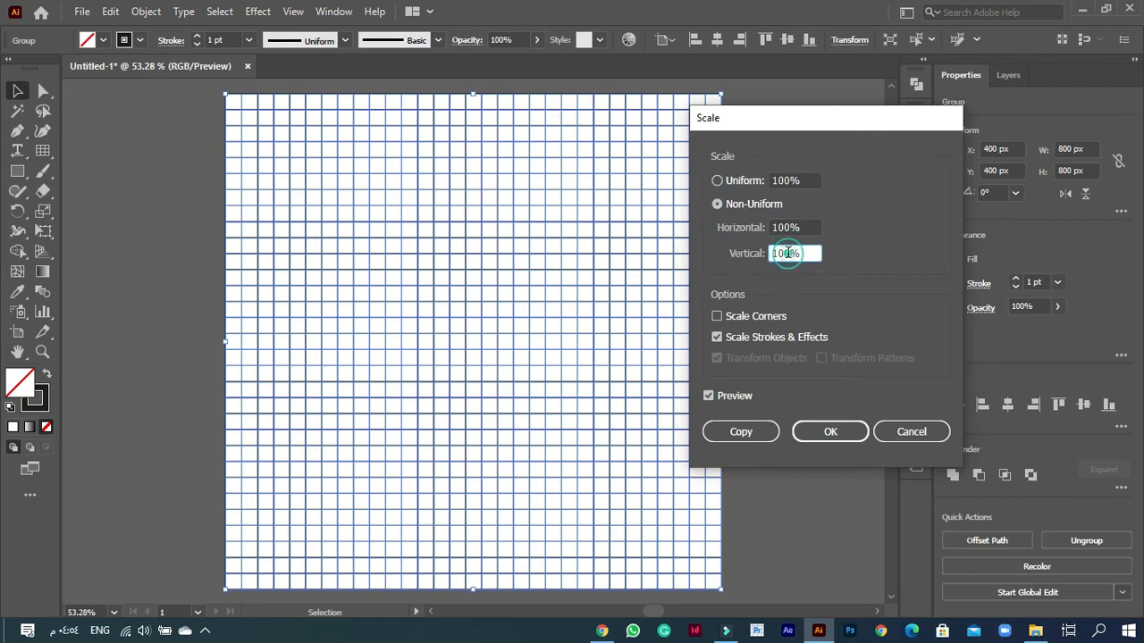
text(86.602)
click(831, 434)
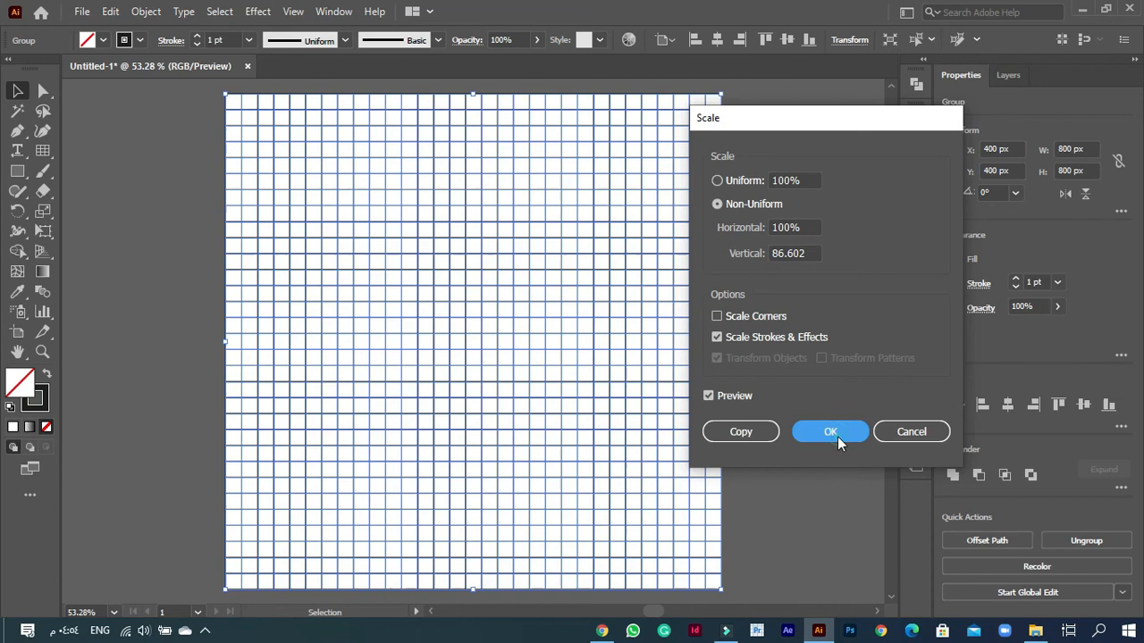
Shear the scaled grid by 30° along the horizontal axis.
right_click(593, 332)
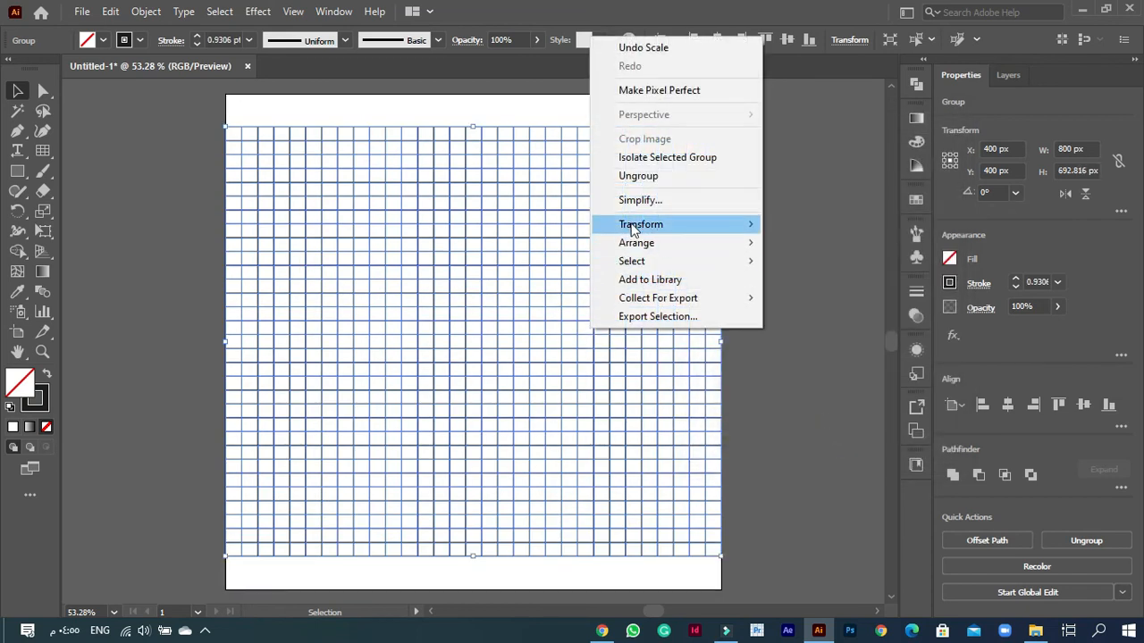
mouse_move(602, 224)
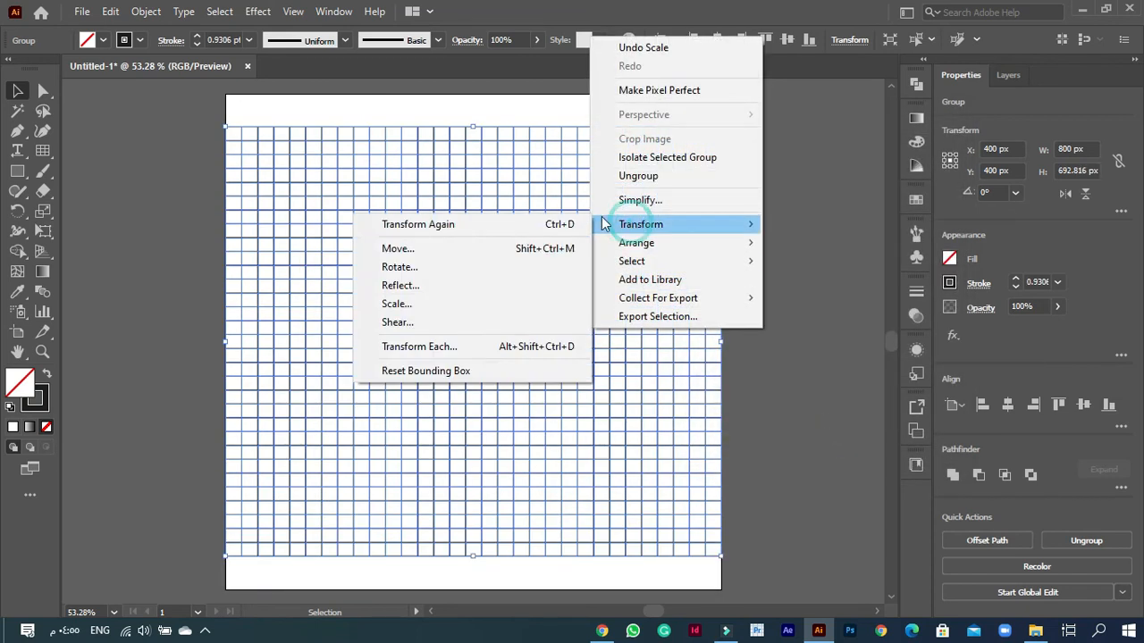
click(452, 321)
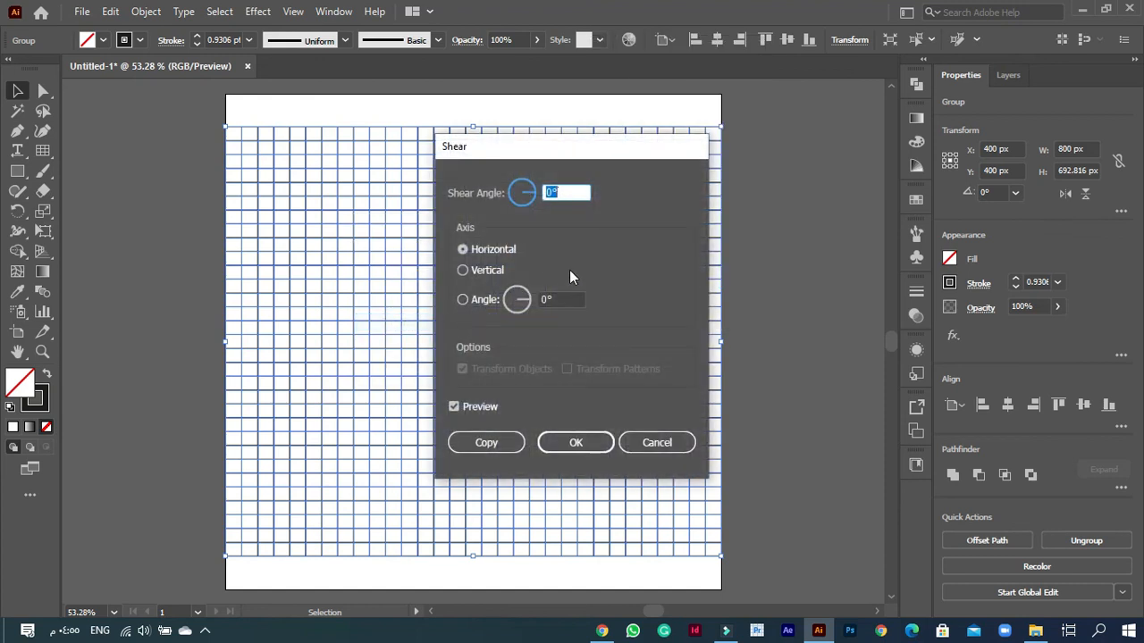
text(30)
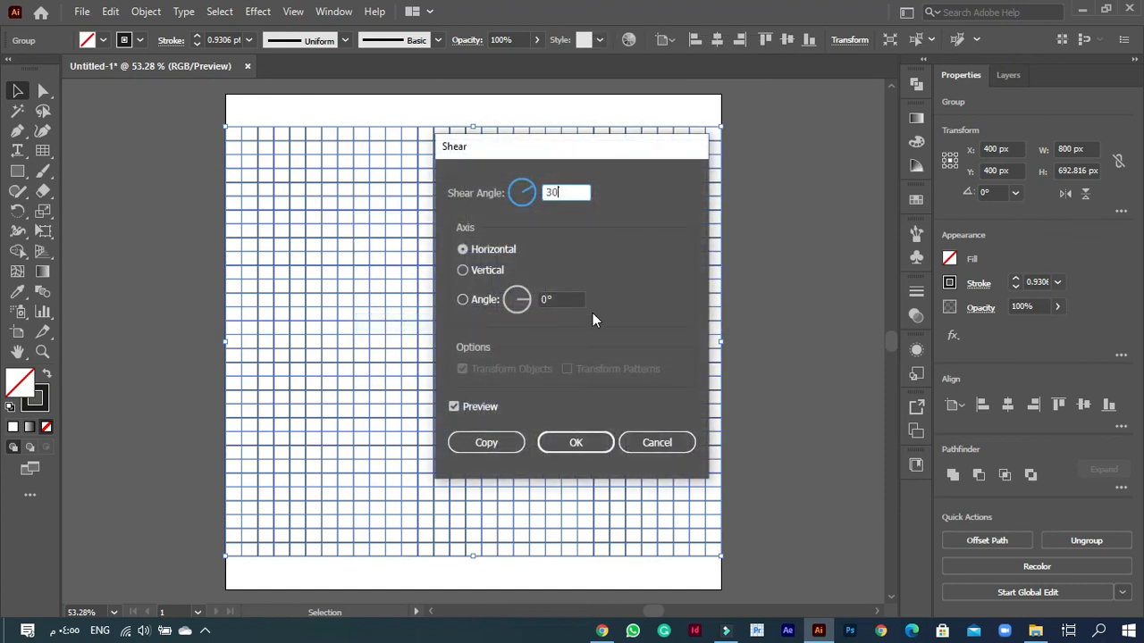
click(581, 442)
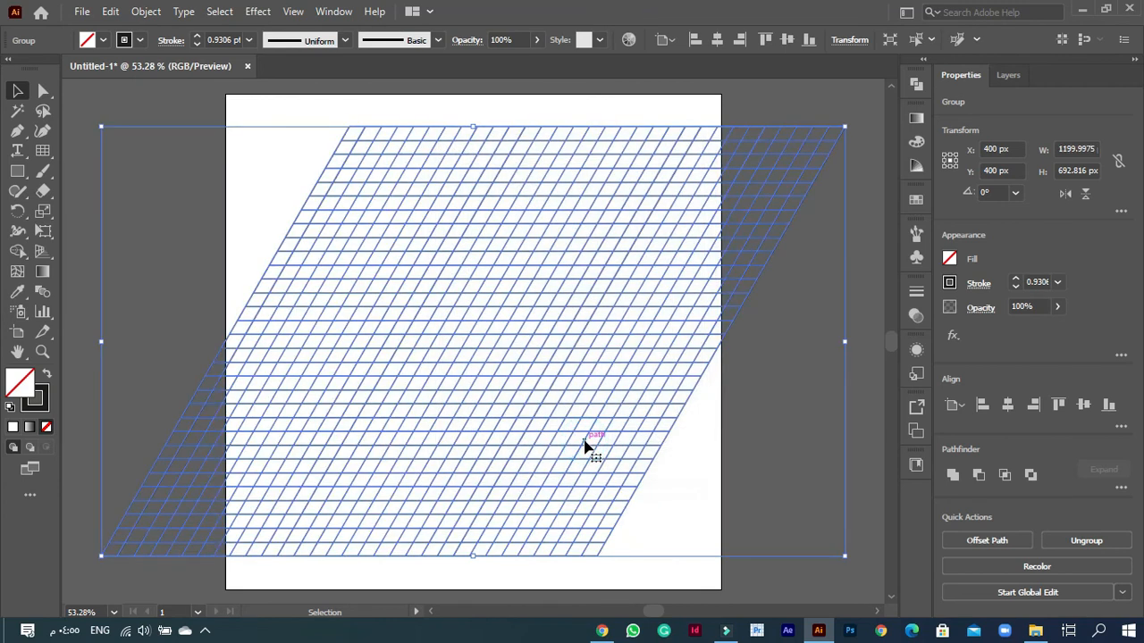
Rotate the sheared grid by -30°.
right_click(517, 356)
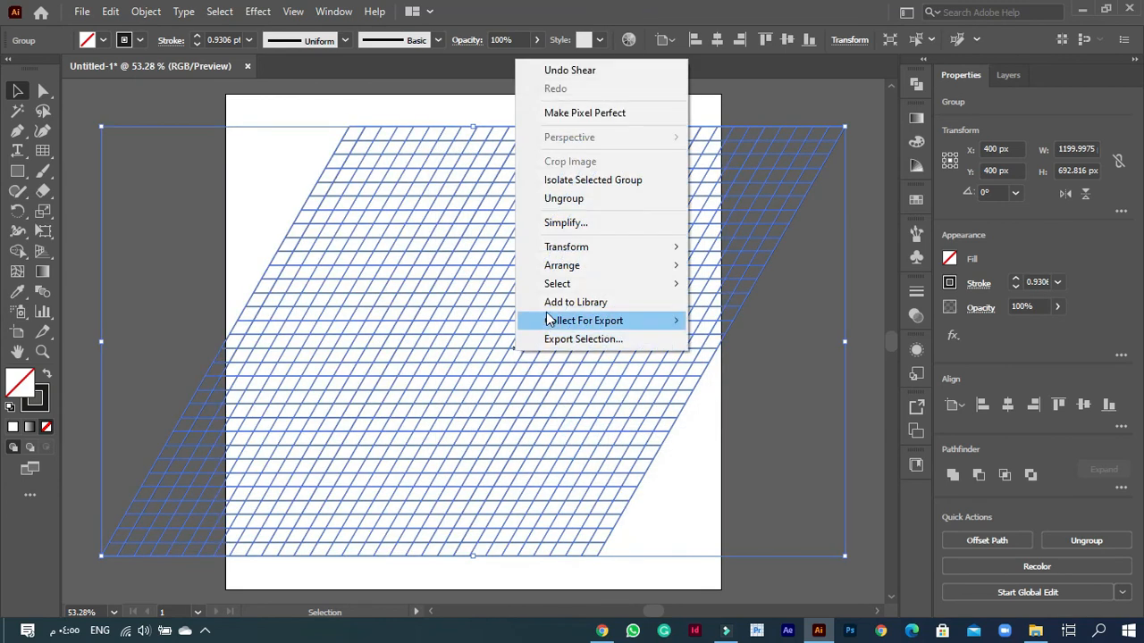
mouse_move(561, 248)
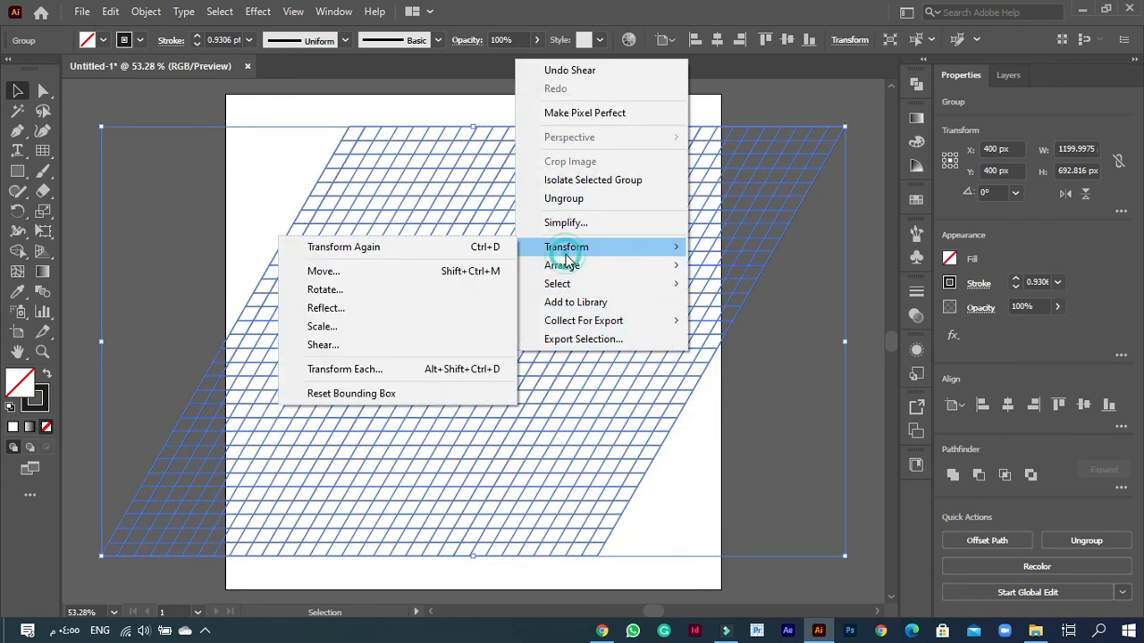
click(414, 289)
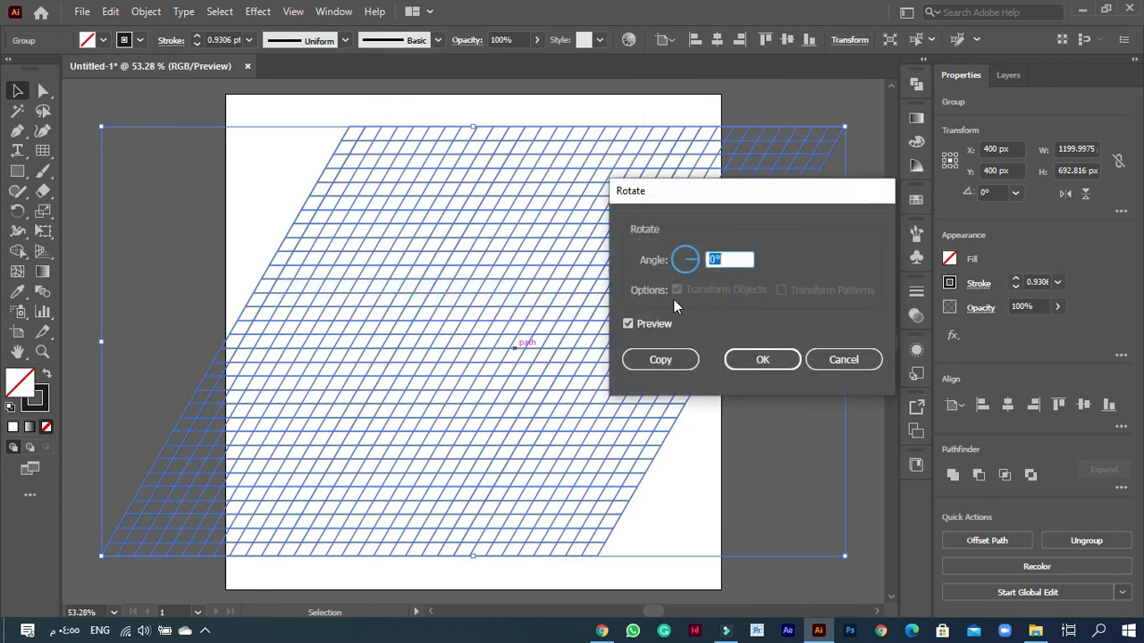
text(-30)
click(746, 361)
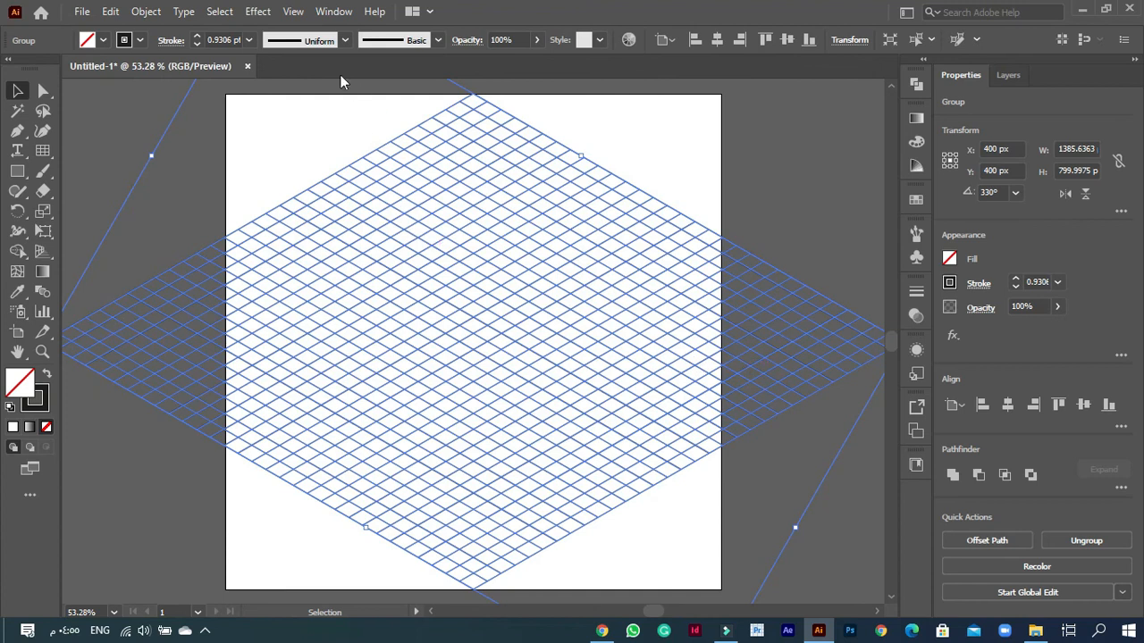
Convert the isometric grid into guides.
click(293, 11)
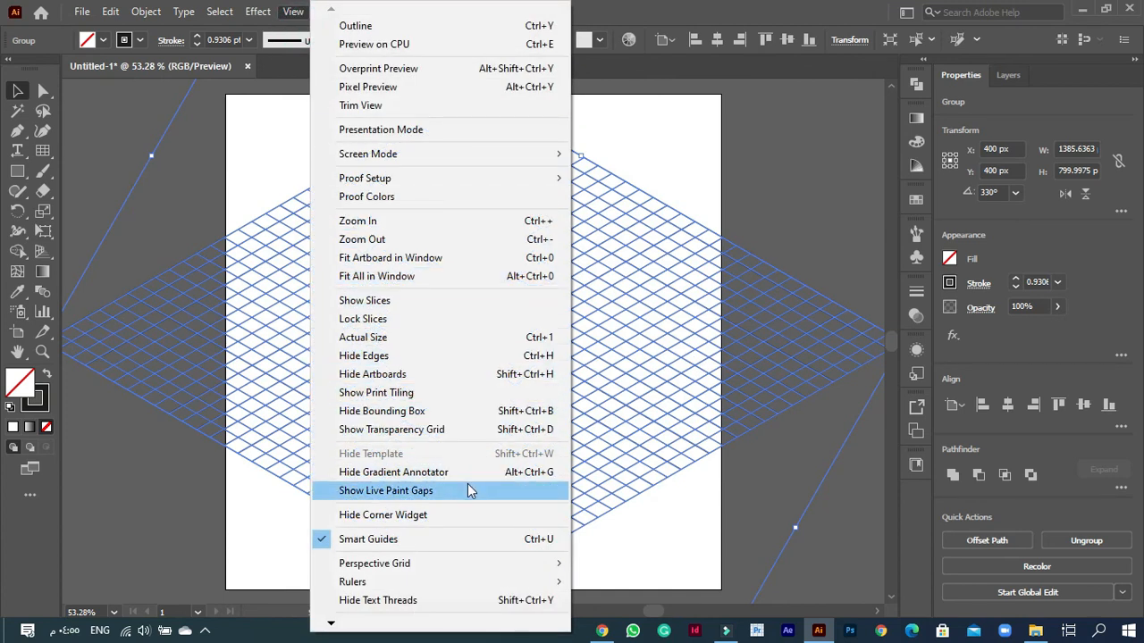
click(332, 623)
click(332, 624)
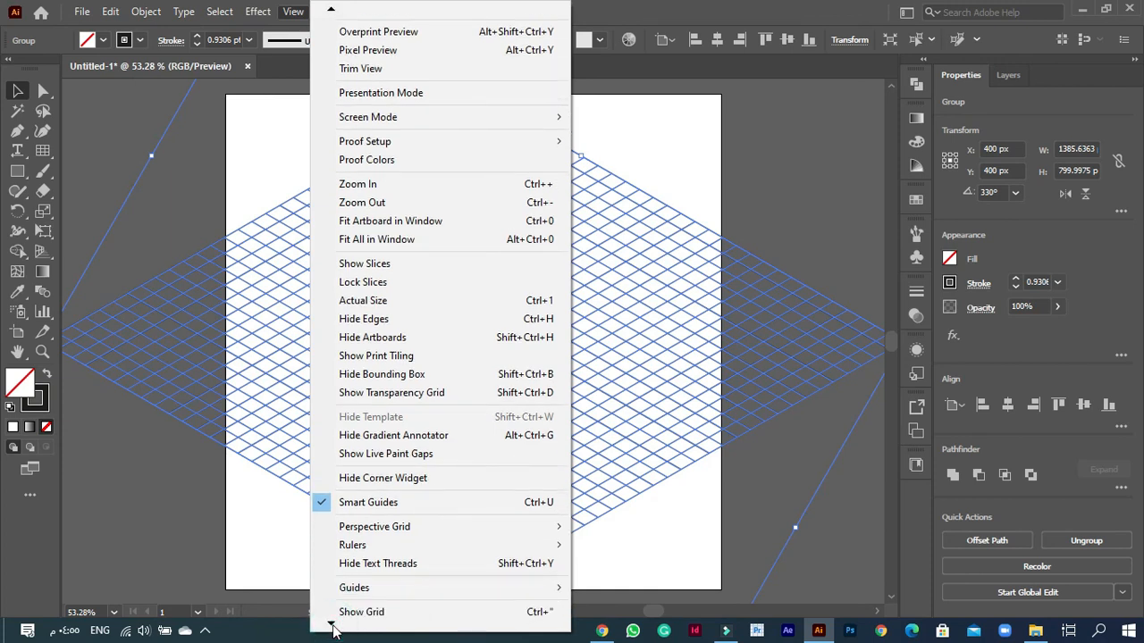
mouse_move(338, 586)
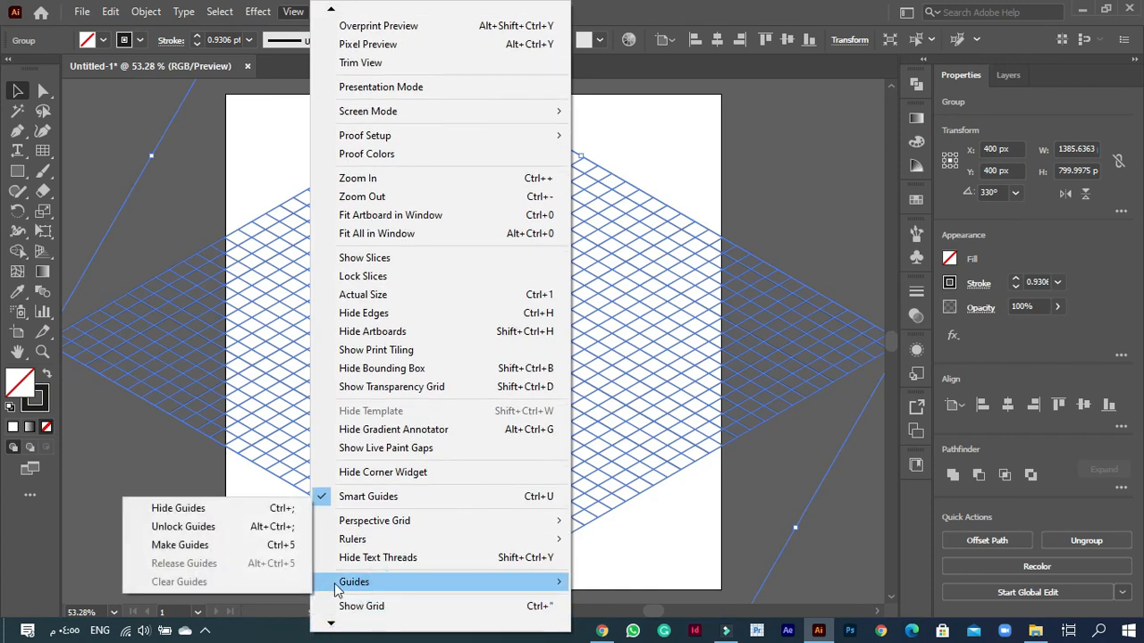
click(204, 553)
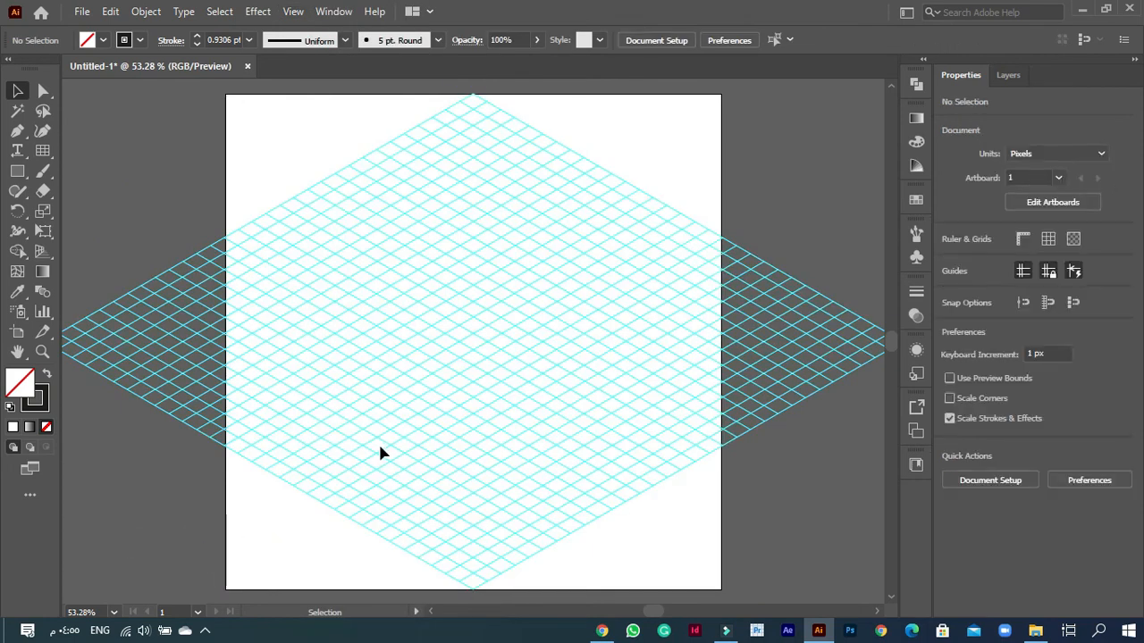
Draw a closed rhombus with the Pen tool around one grid cell in the lower left part of the artboard, snapping to the guide intersections.
key(p)
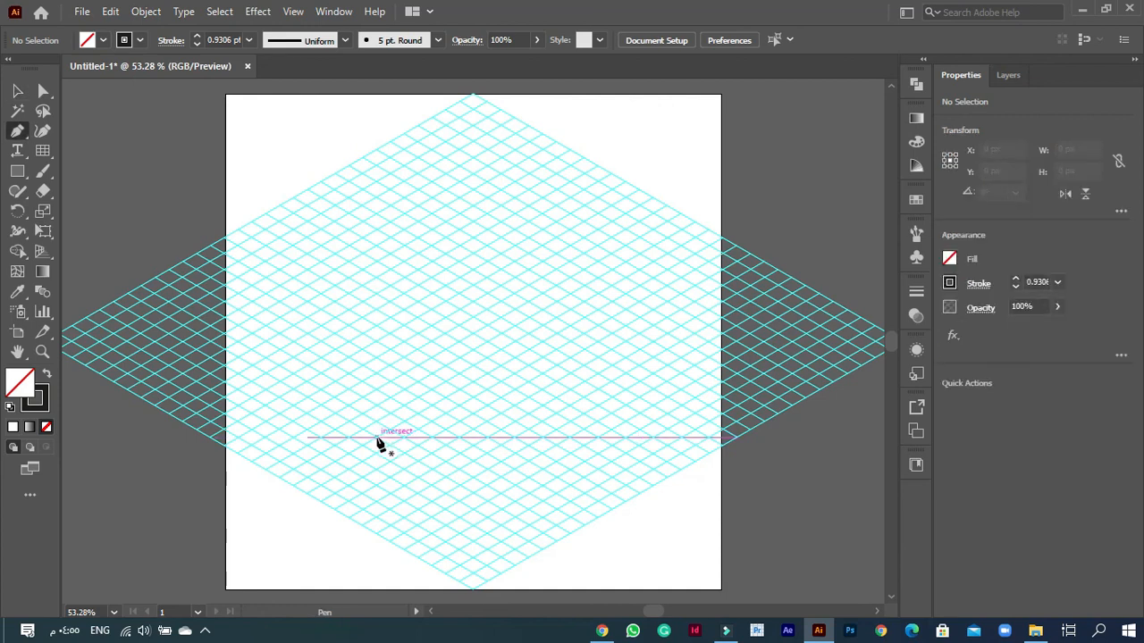
click(377, 438)
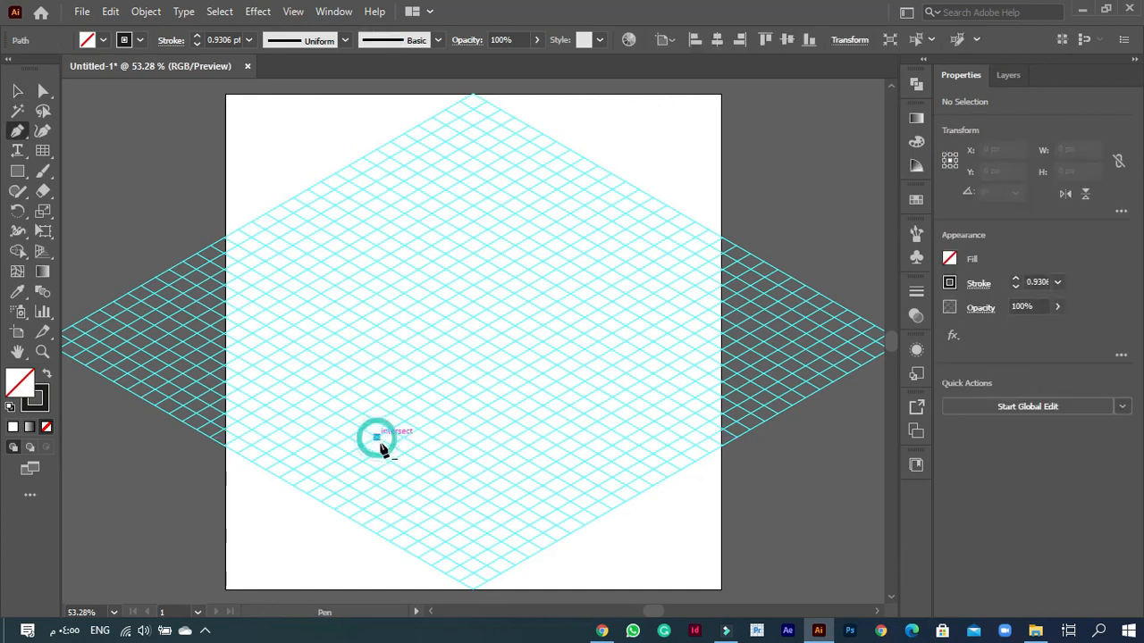
click(398, 438)
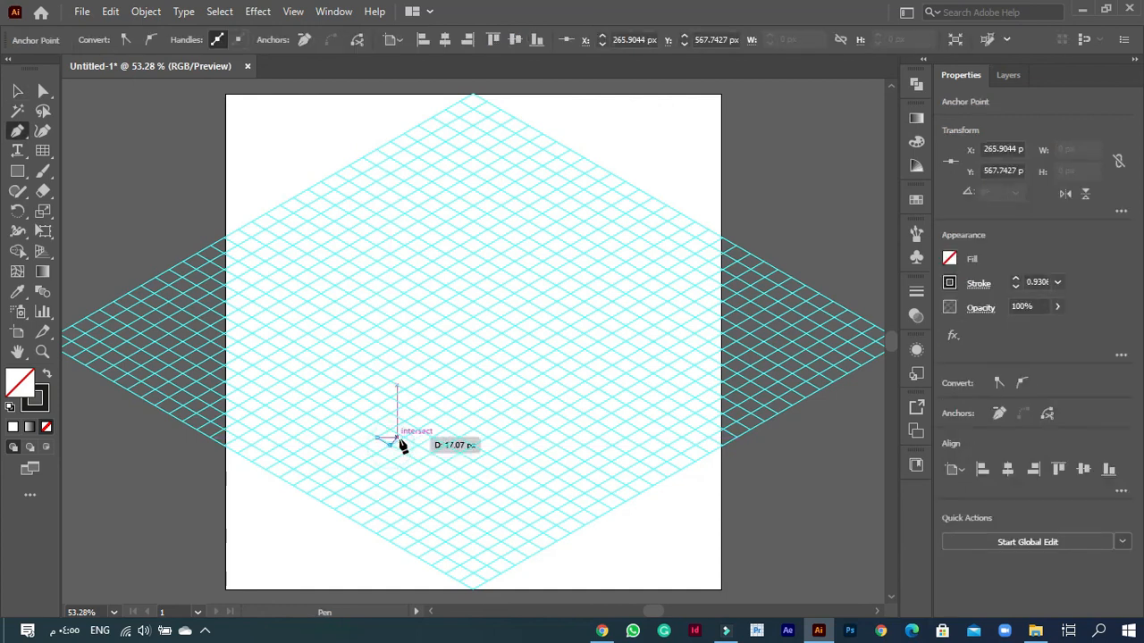
click(399, 436)
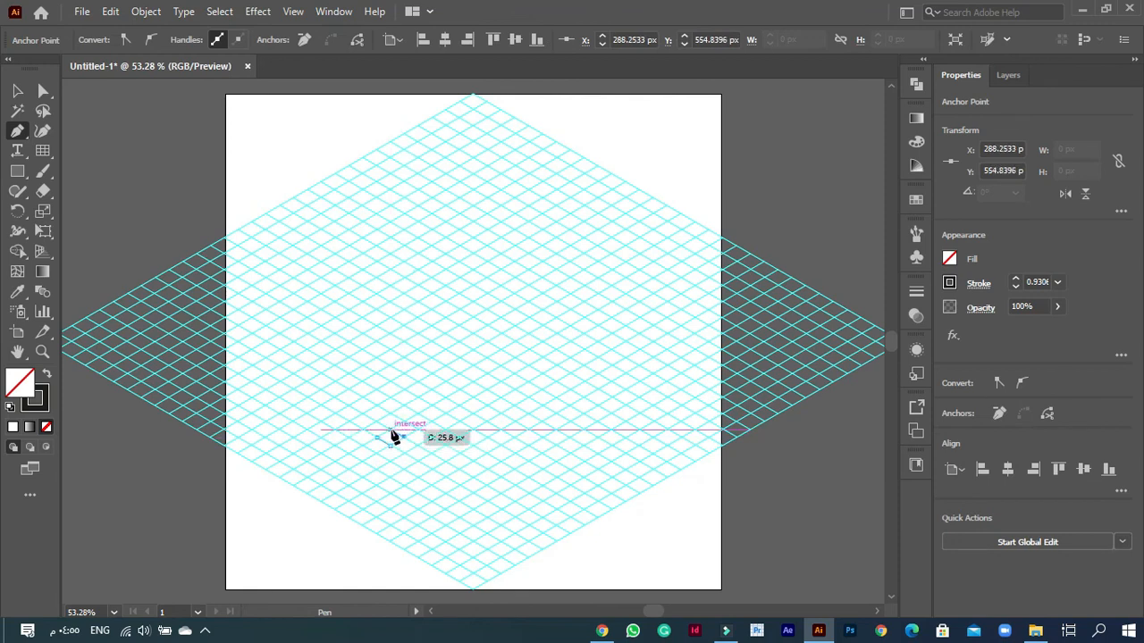
click(380, 437)
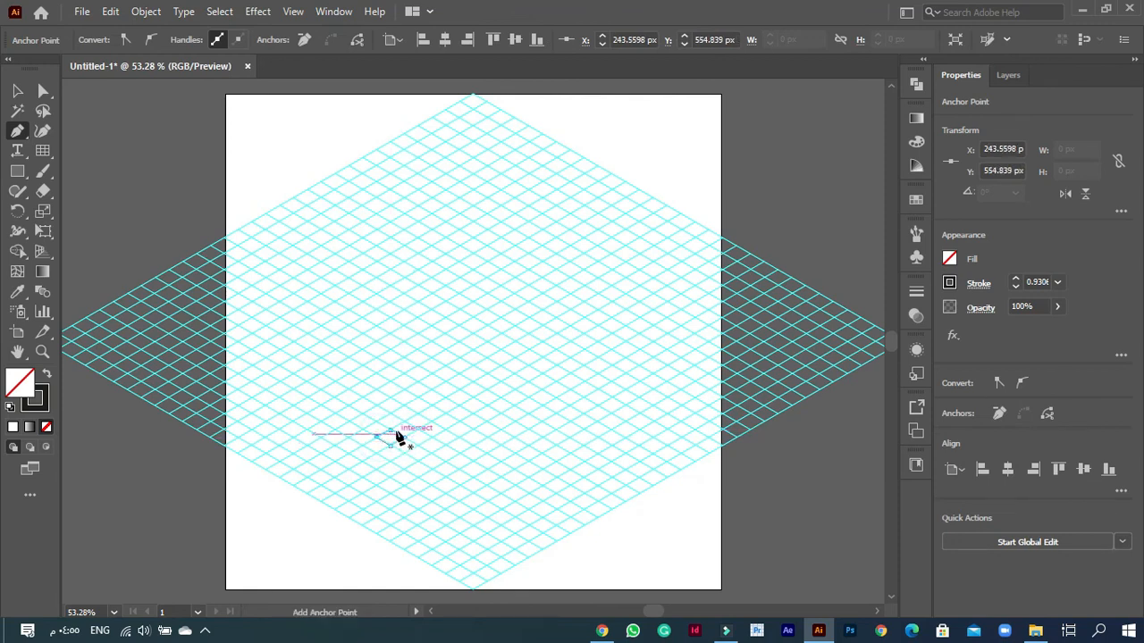